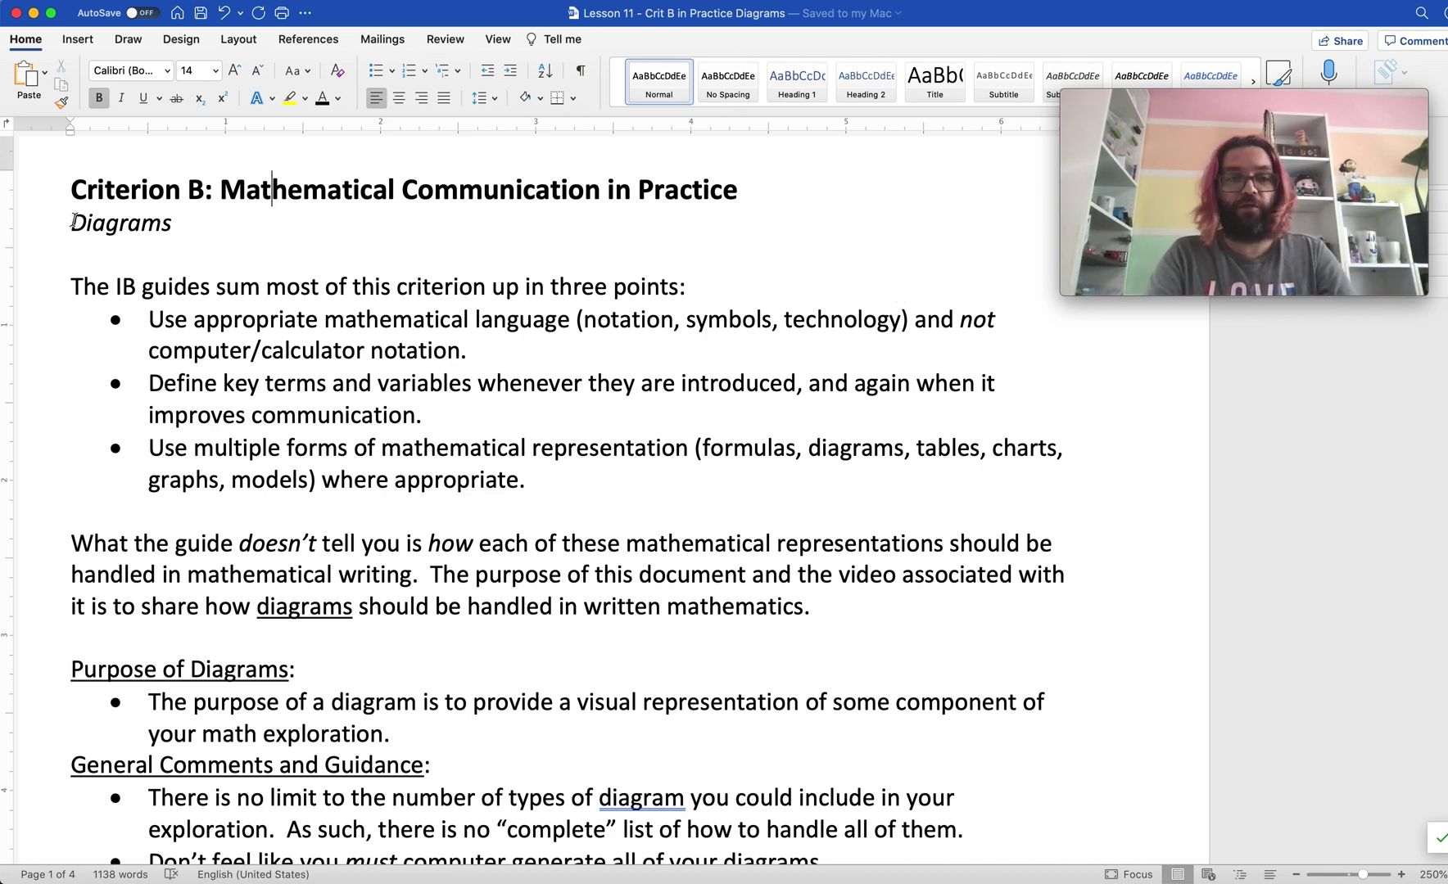
Step: Highlight 'Diagrams' in the subtitle, then the IB guides paragraph with its three points
{"action": "left_click_drag", "start_coordinate": [72, 219], "coordinate": [173, 222]}
{"action": "left_click", "coordinate": [196, 286]}
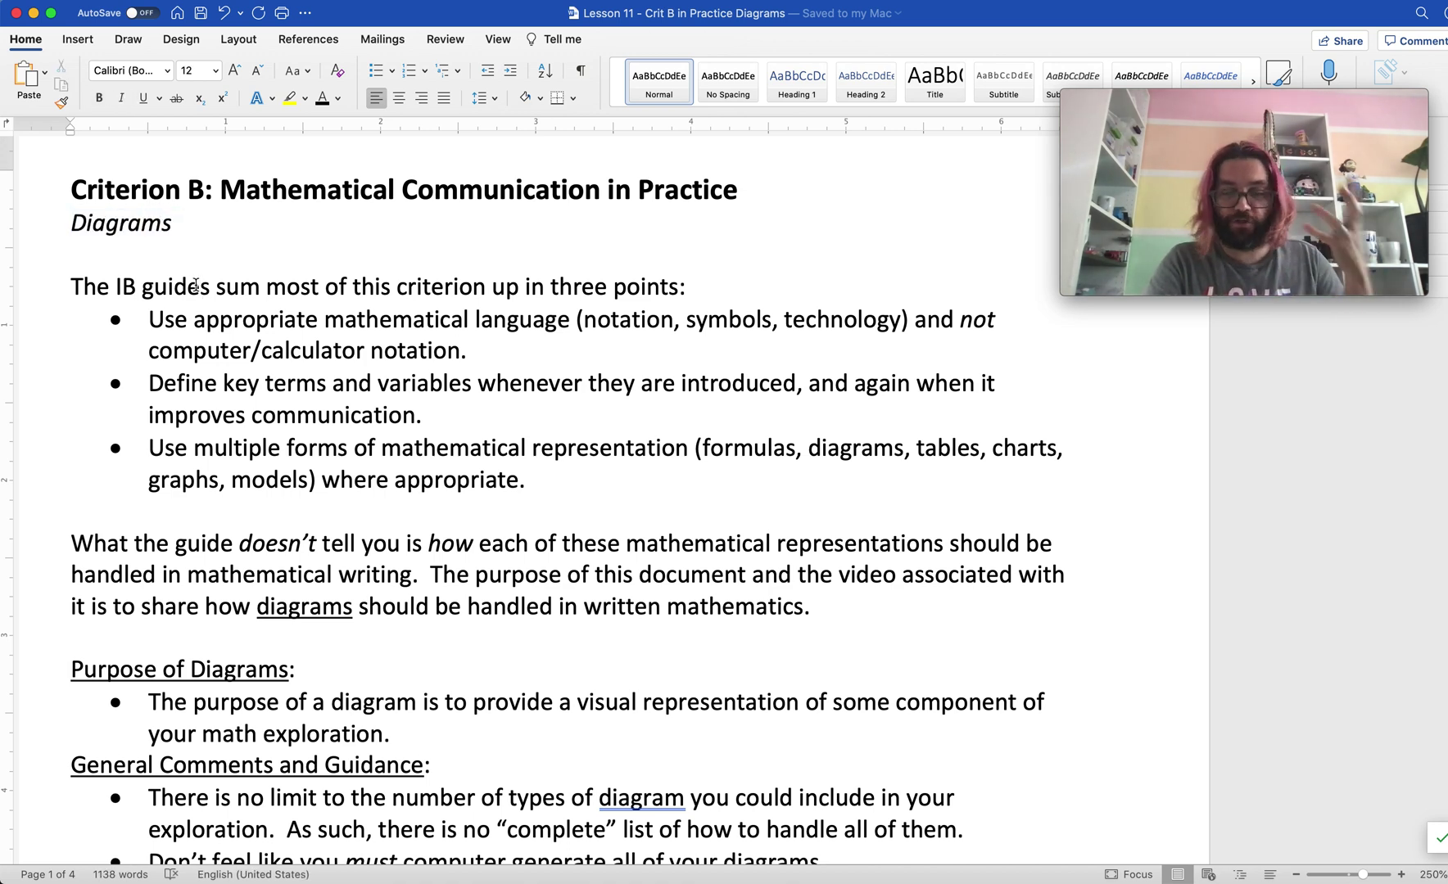
{"action": "left_click_drag", "start_coordinate": [70, 283], "coordinate": [544, 485]}
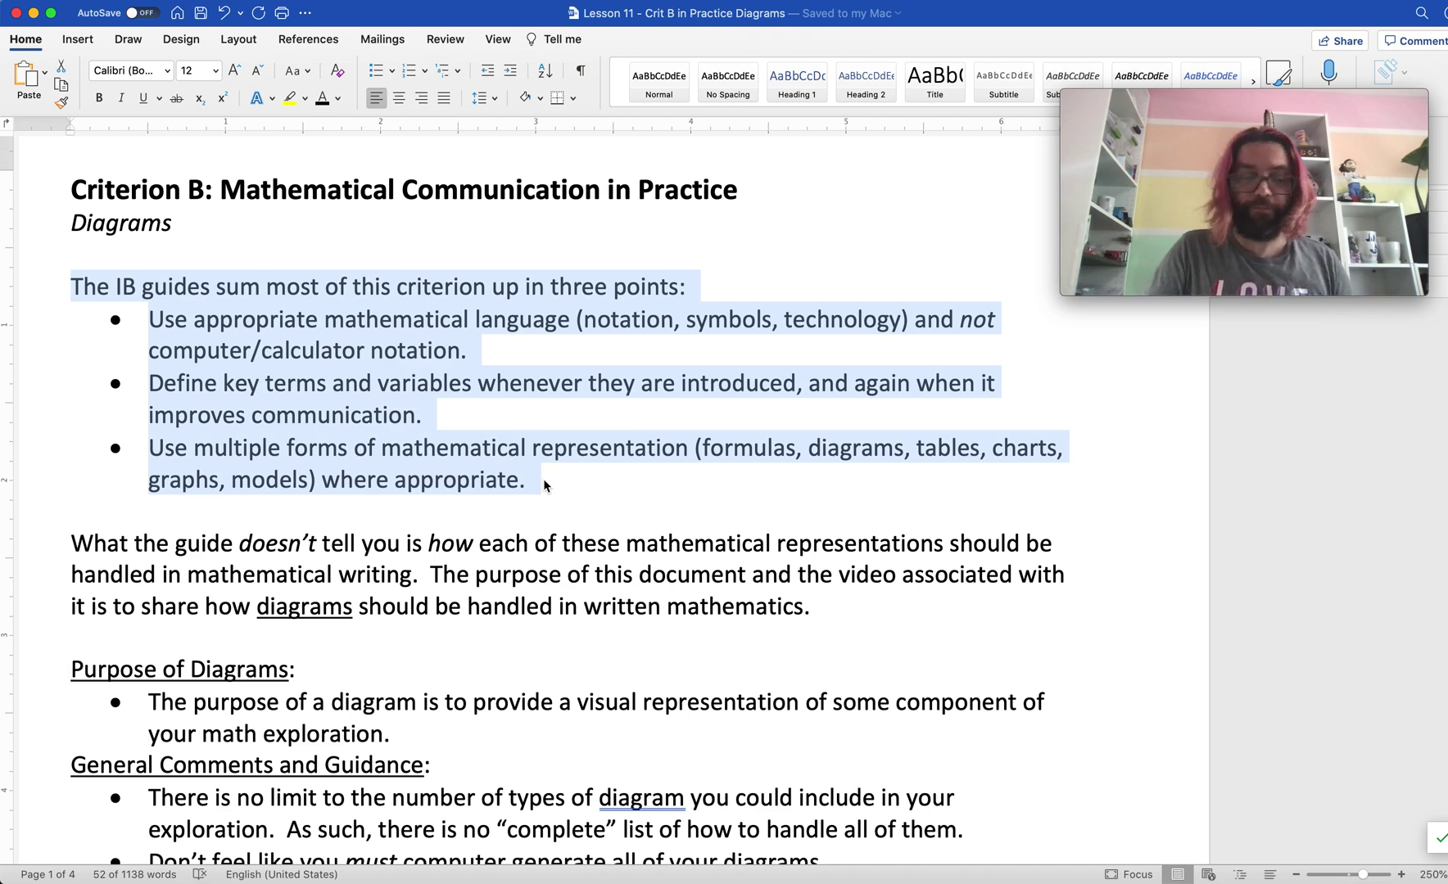
{"action": "left_click", "coordinate": [658, 487]}
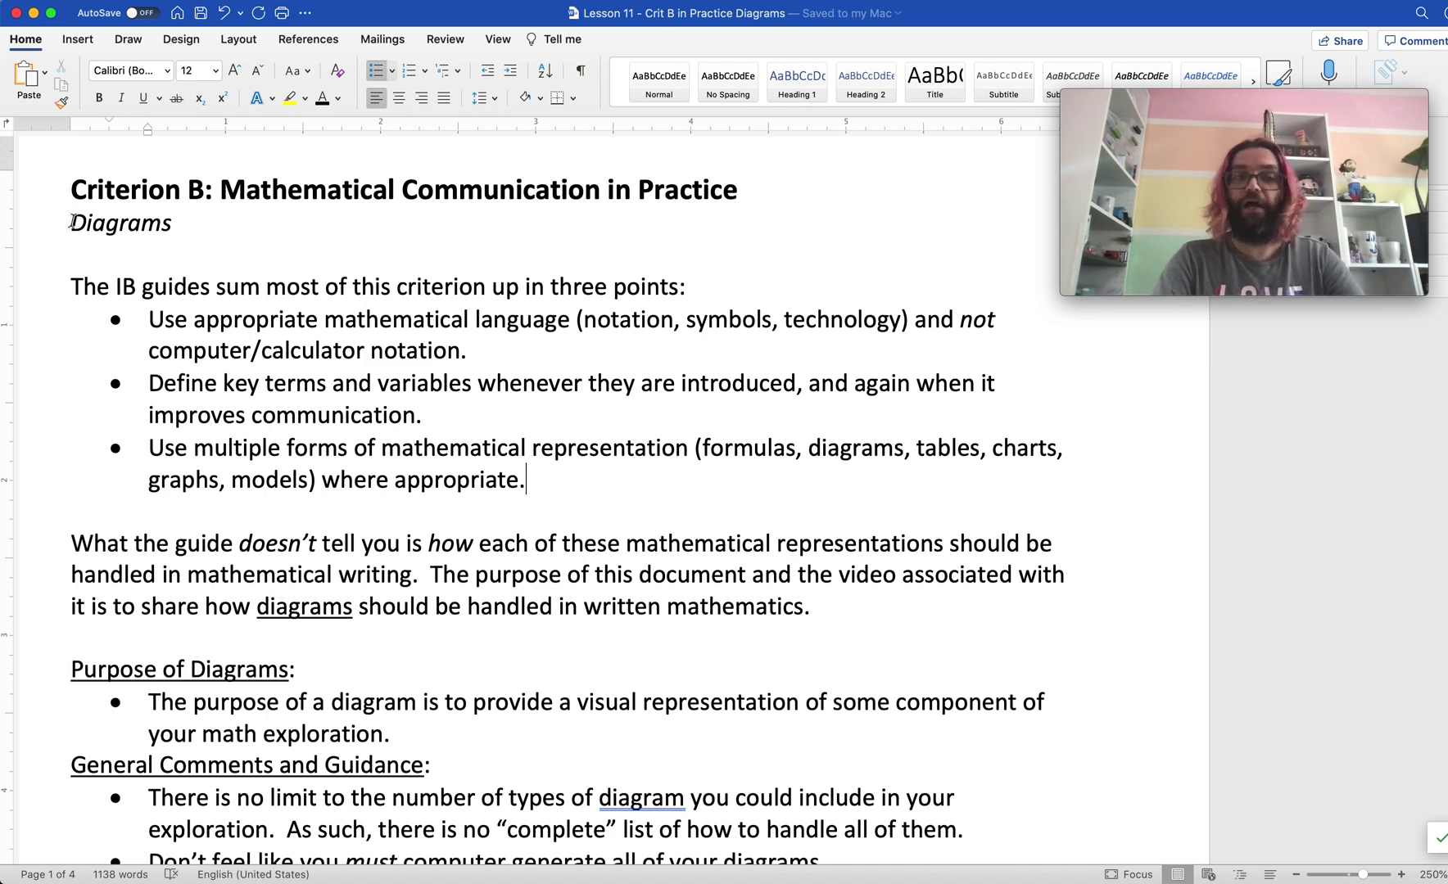
Step: Select the bullet on the purpose of a diagram, then continue to the guidance list
{"action": "left_click_drag", "start_coordinate": [72, 221], "coordinate": [193, 223]}
{"action": "scroll", "coordinate": [221, 563], "scroll_direction": "down", "scroll_amount": 8}
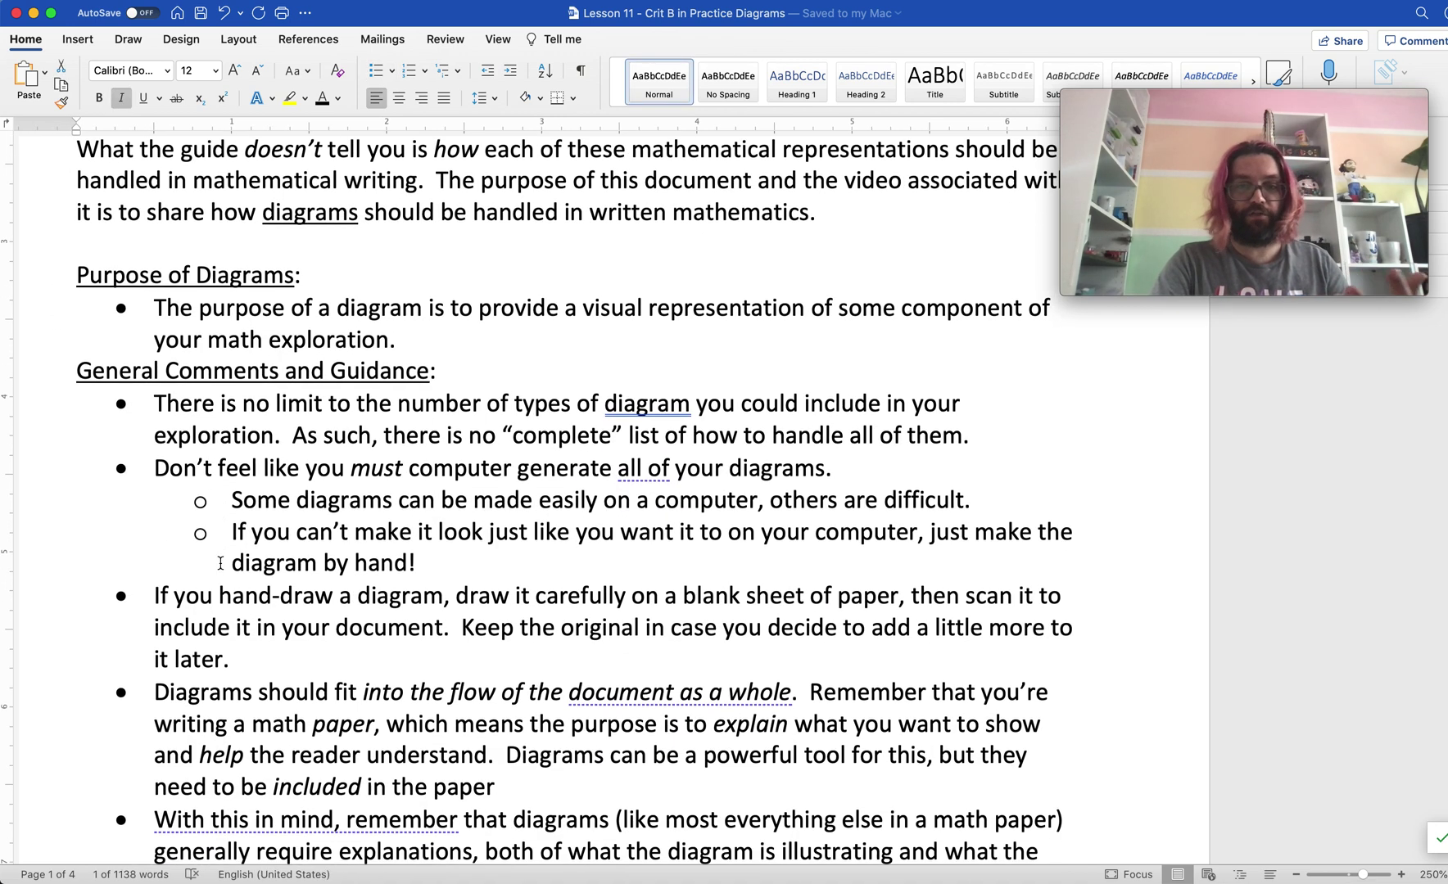
{"action": "scroll", "coordinate": [220, 563], "scroll_direction": "down", "scroll_amount": 2}
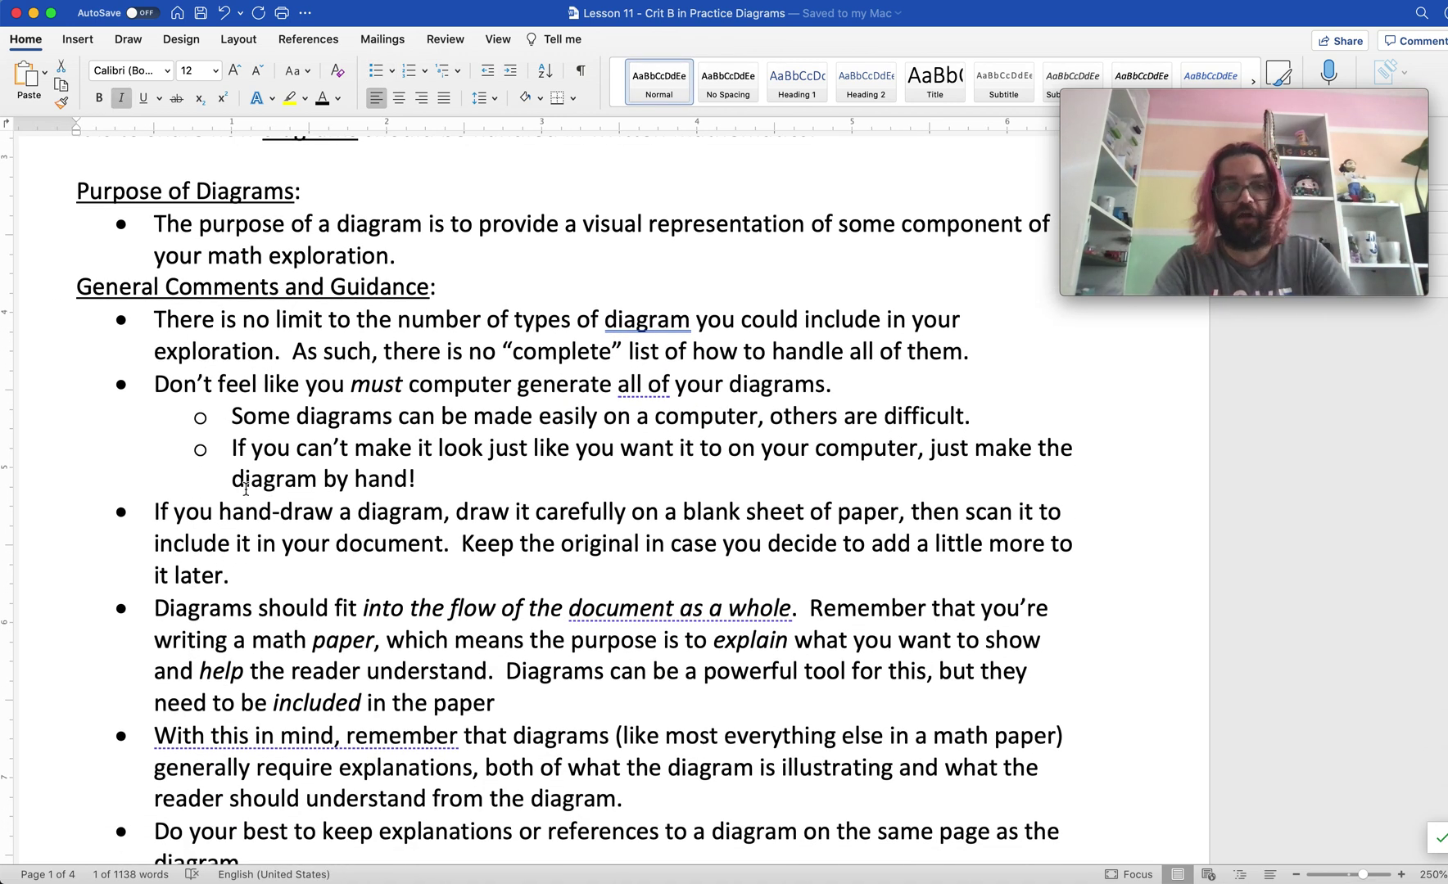
{"action": "left_click_drag", "start_coordinate": [157, 220], "coordinate": [404, 264]}
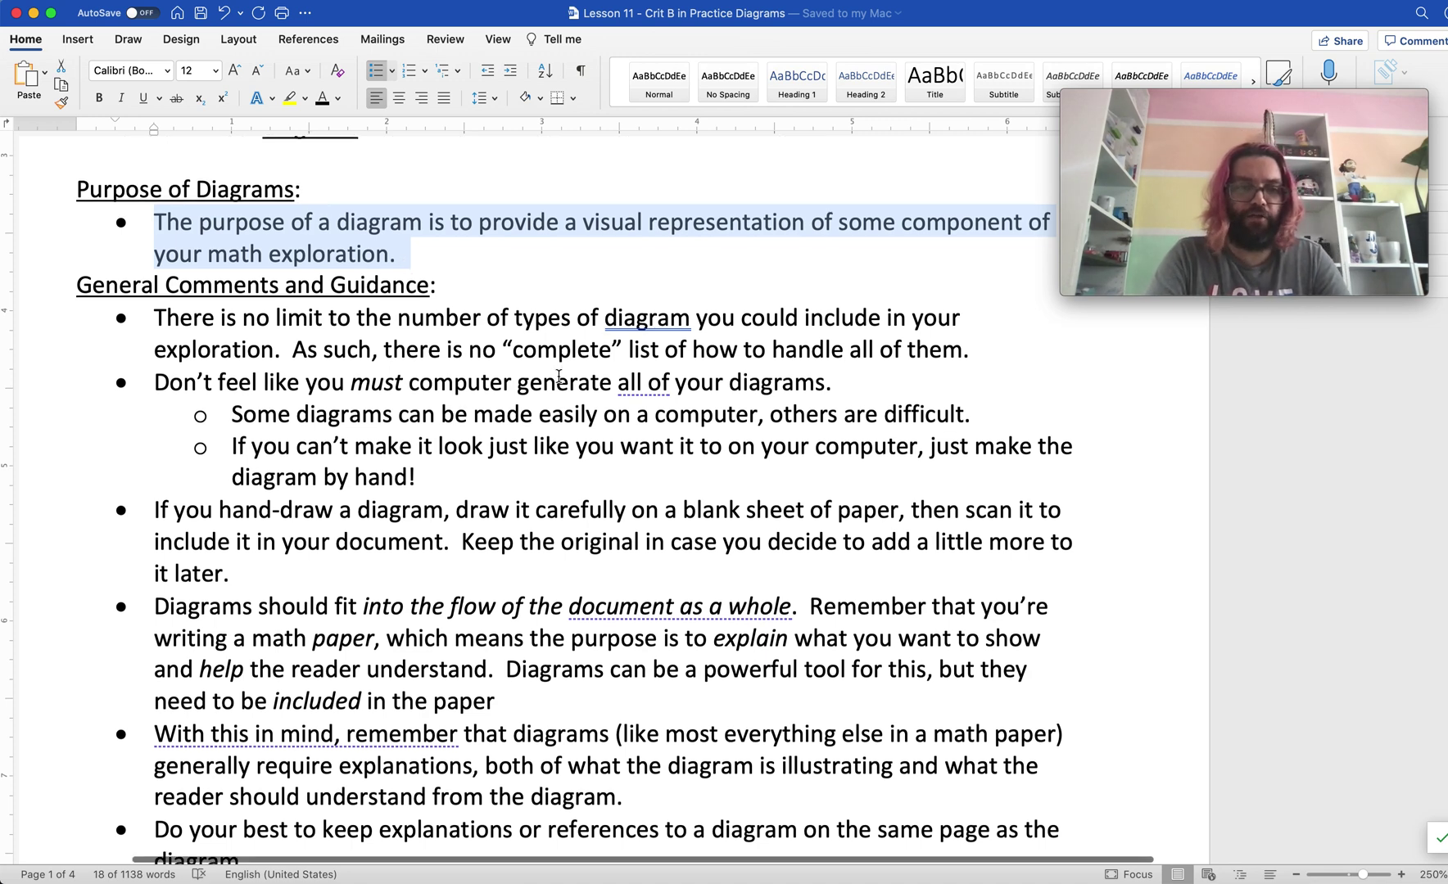
{"action": "scroll", "coordinate": [558, 376], "scroll_direction": "down", "scroll_amount": 3}
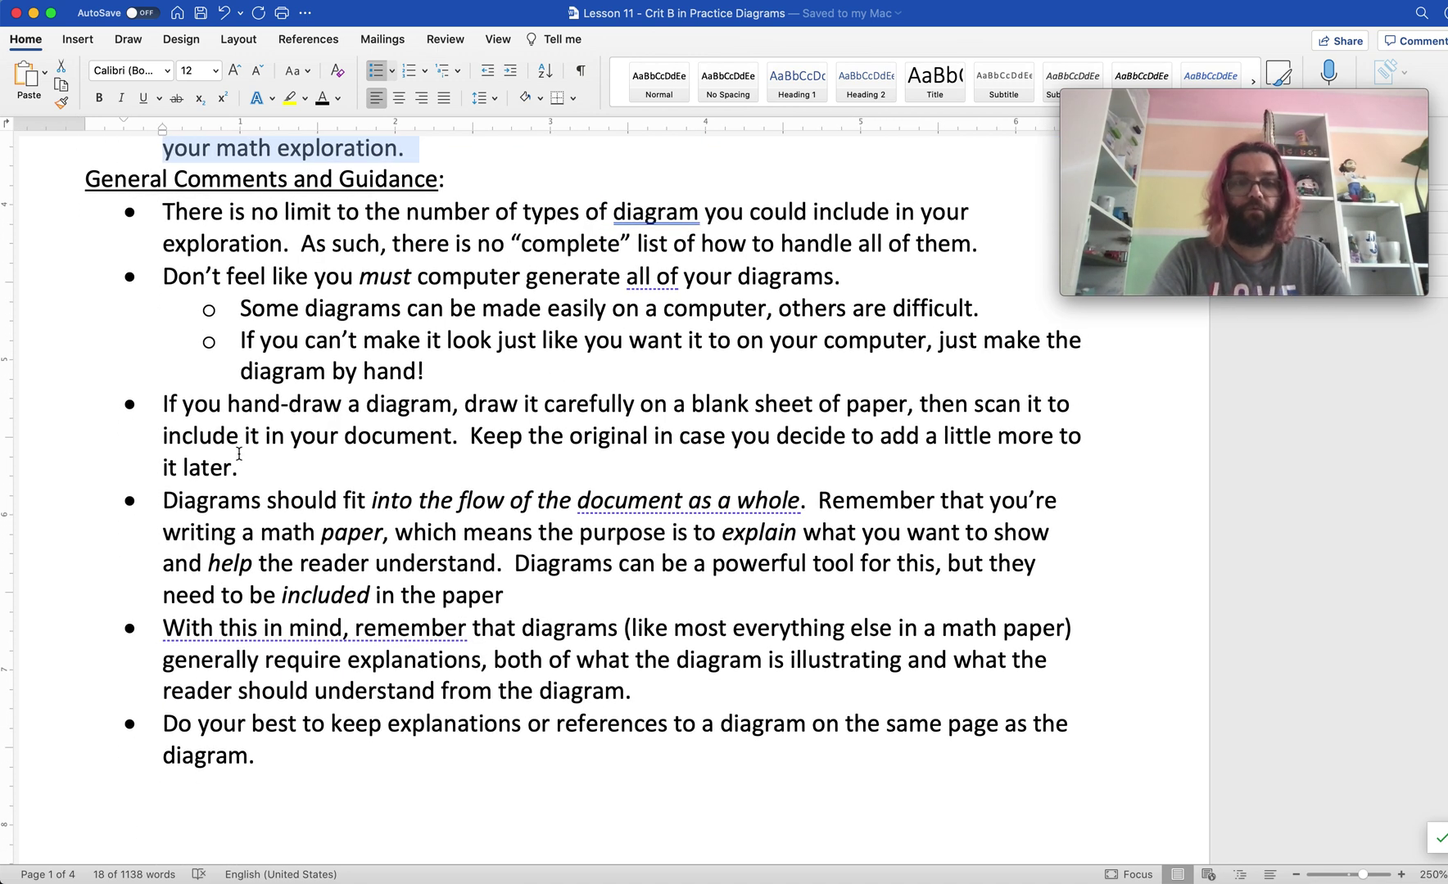
{"action": "left_click_drag", "start_coordinate": [164, 497], "coordinate": [551, 586]}
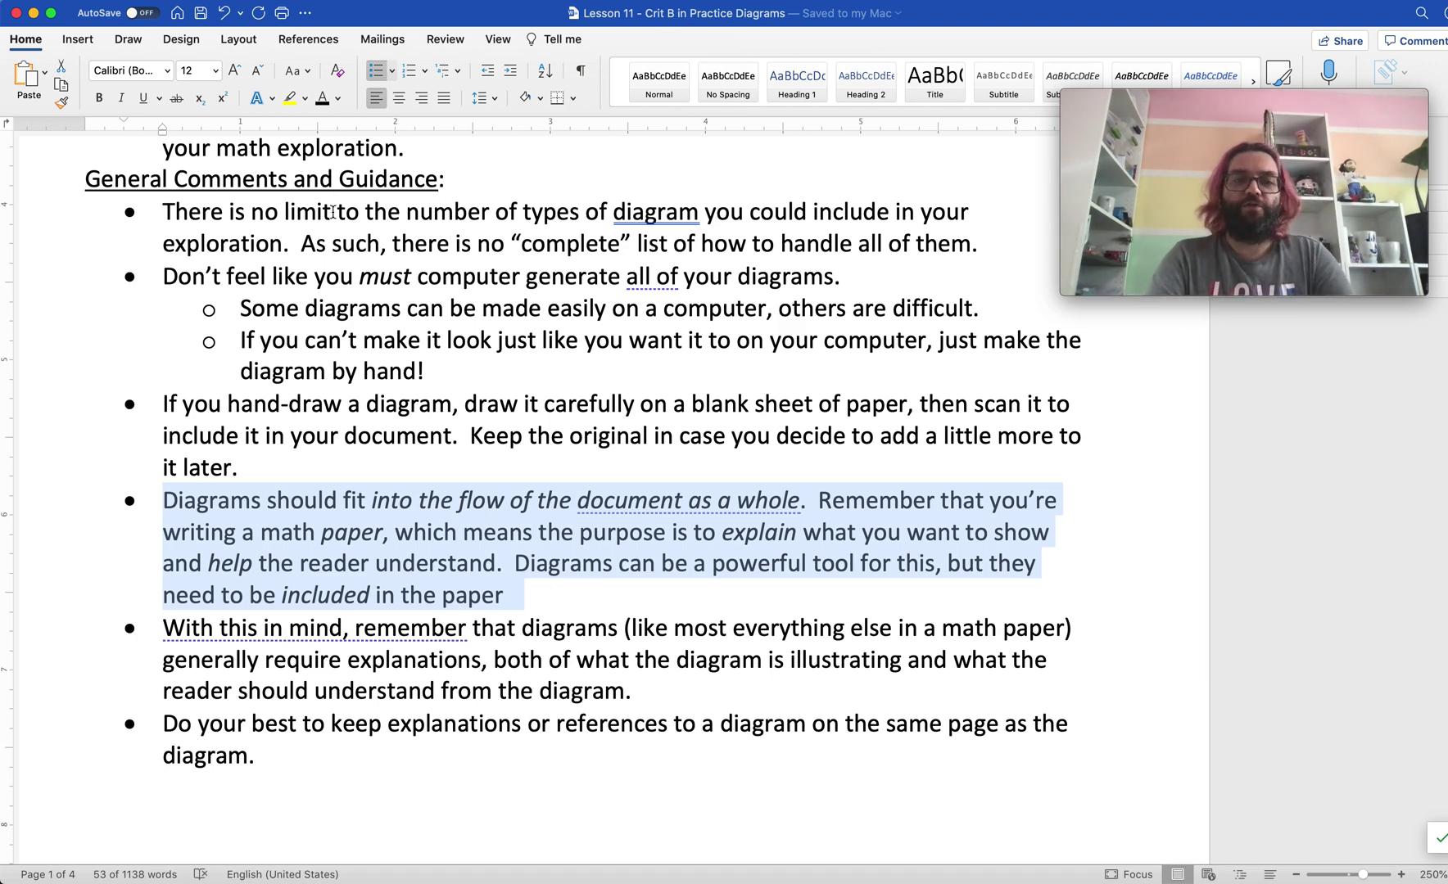
{"action": "left_click_drag", "start_coordinate": [251, 213], "coordinate": [295, 246]}
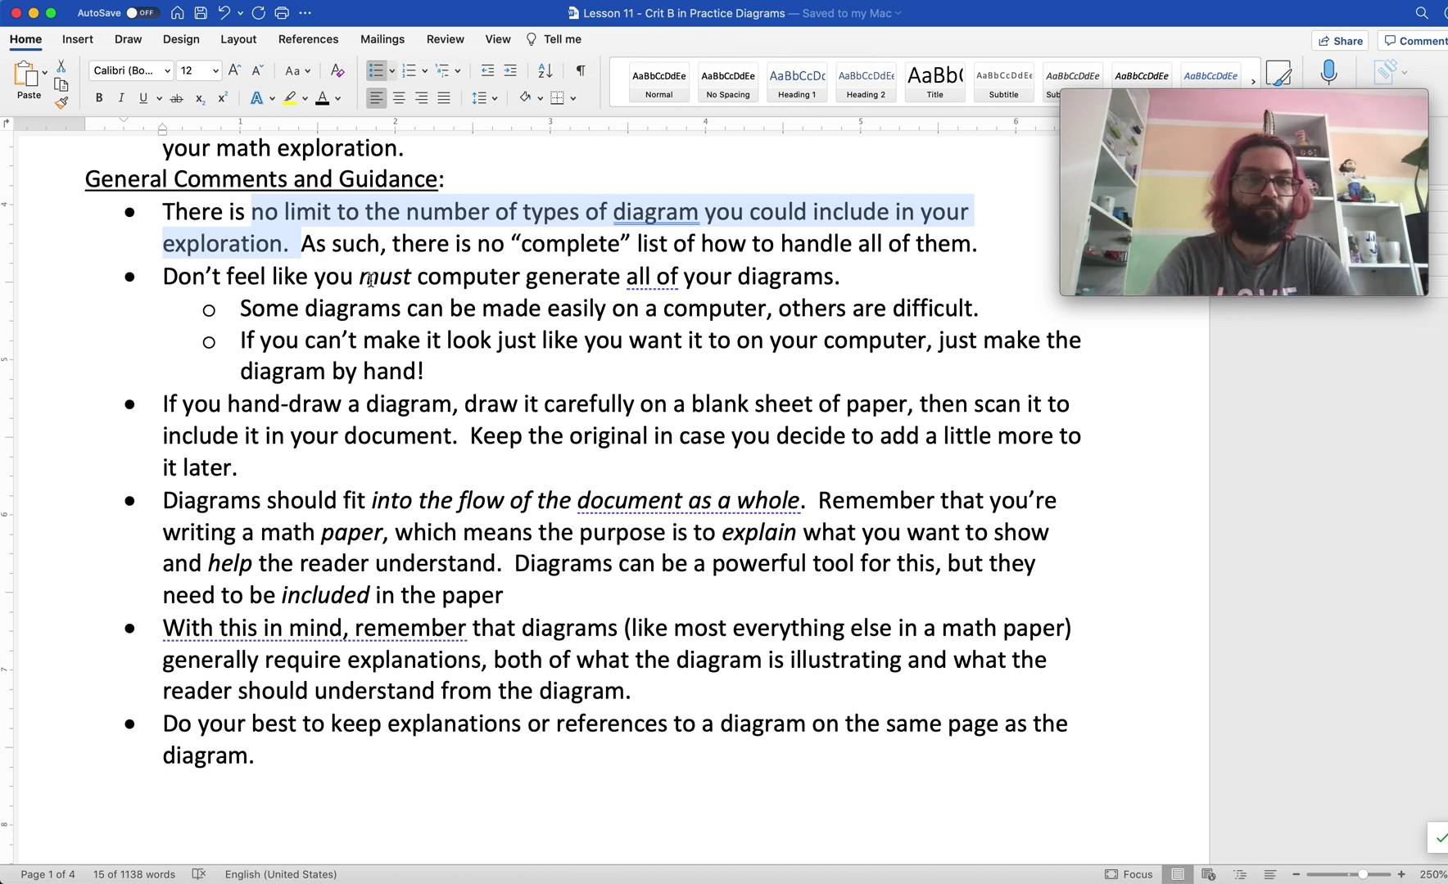
{"action": "left_click", "coordinate": [349, 312]}
{"action": "left_click_drag", "start_coordinate": [184, 277], "coordinate": [857, 287]}
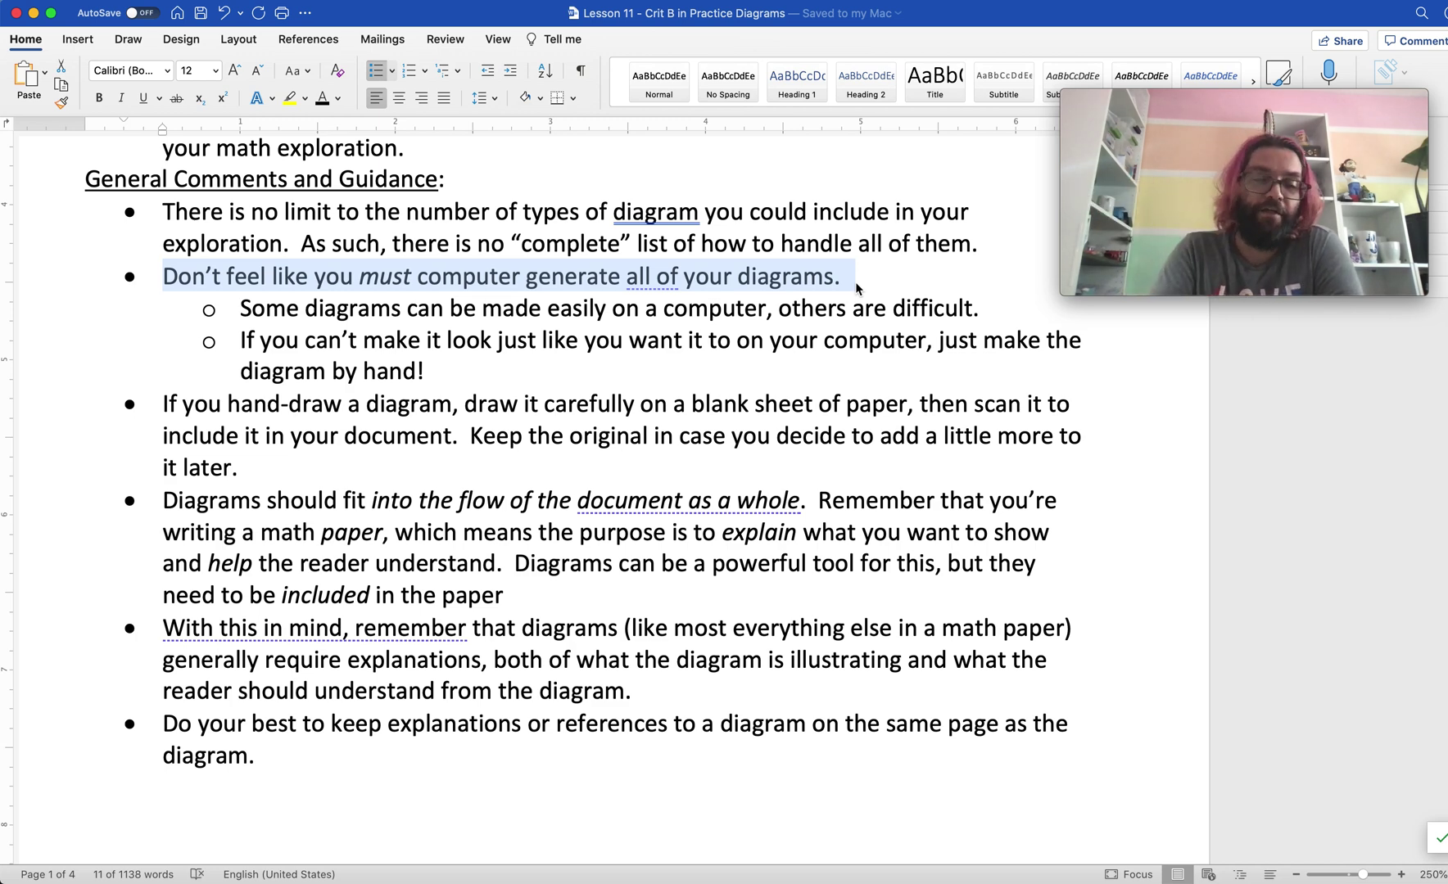
{"action": "left_click", "coordinate": [734, 360]}
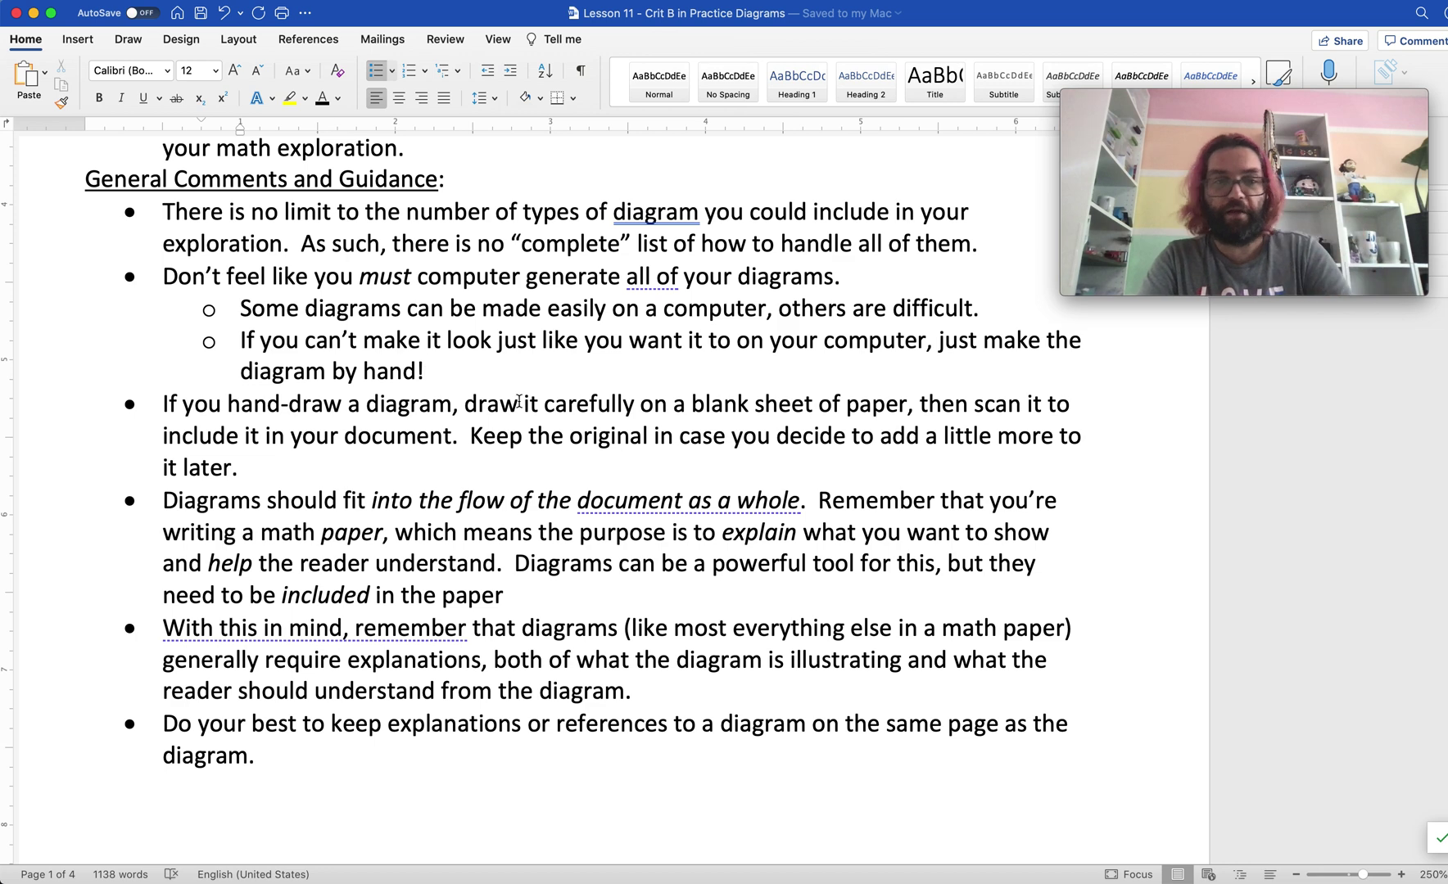
{"action": "left_click", "coordinate": [339, 404]}
{"action": "left_click_drag", "start_coordinate": [160, 403], "coordinate": [310, 473]}
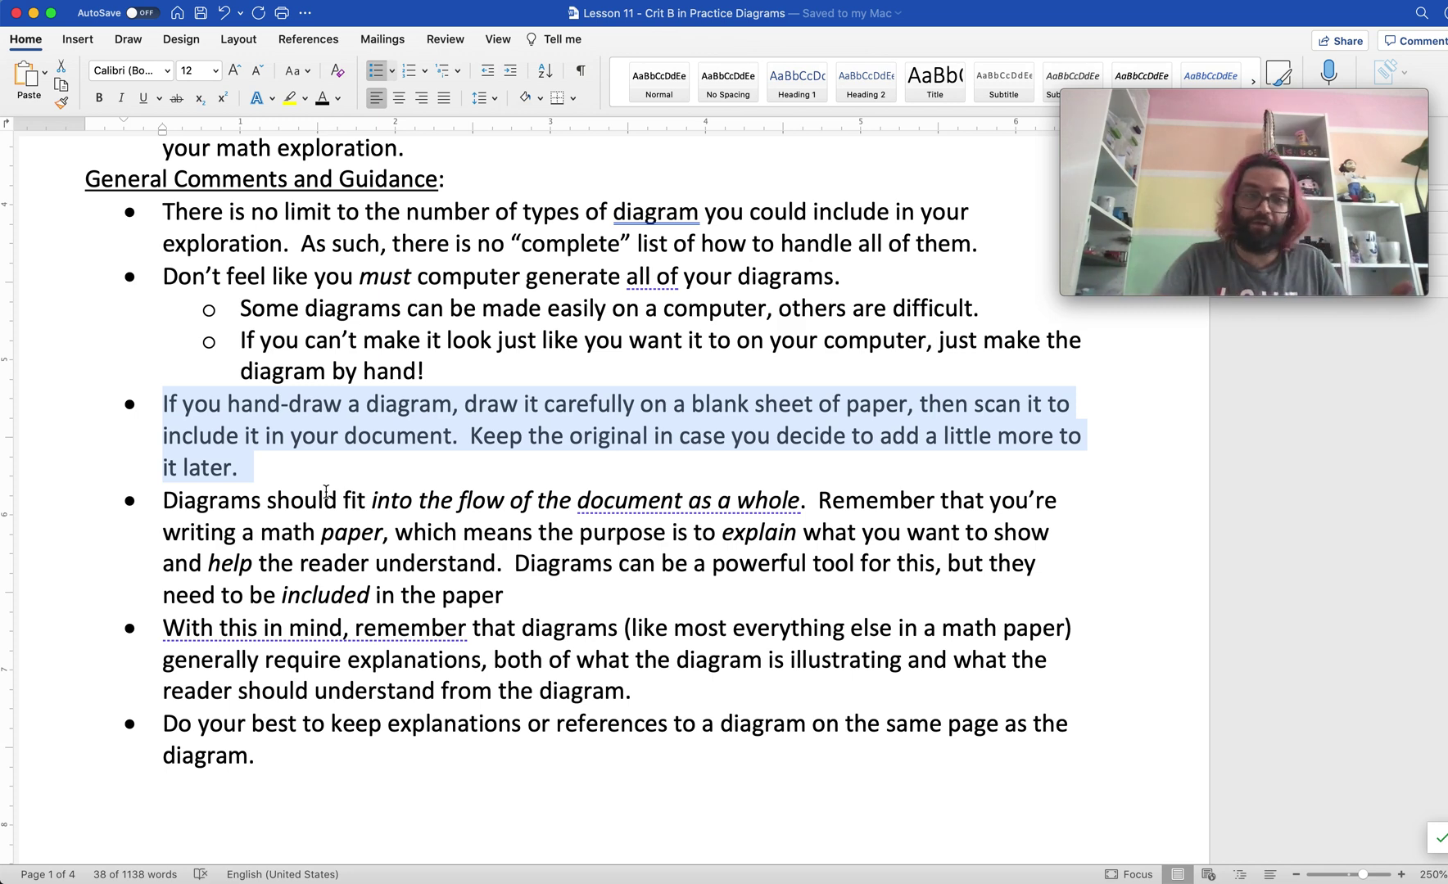
{"action": "left_click", "coordinate": [268, 502]}
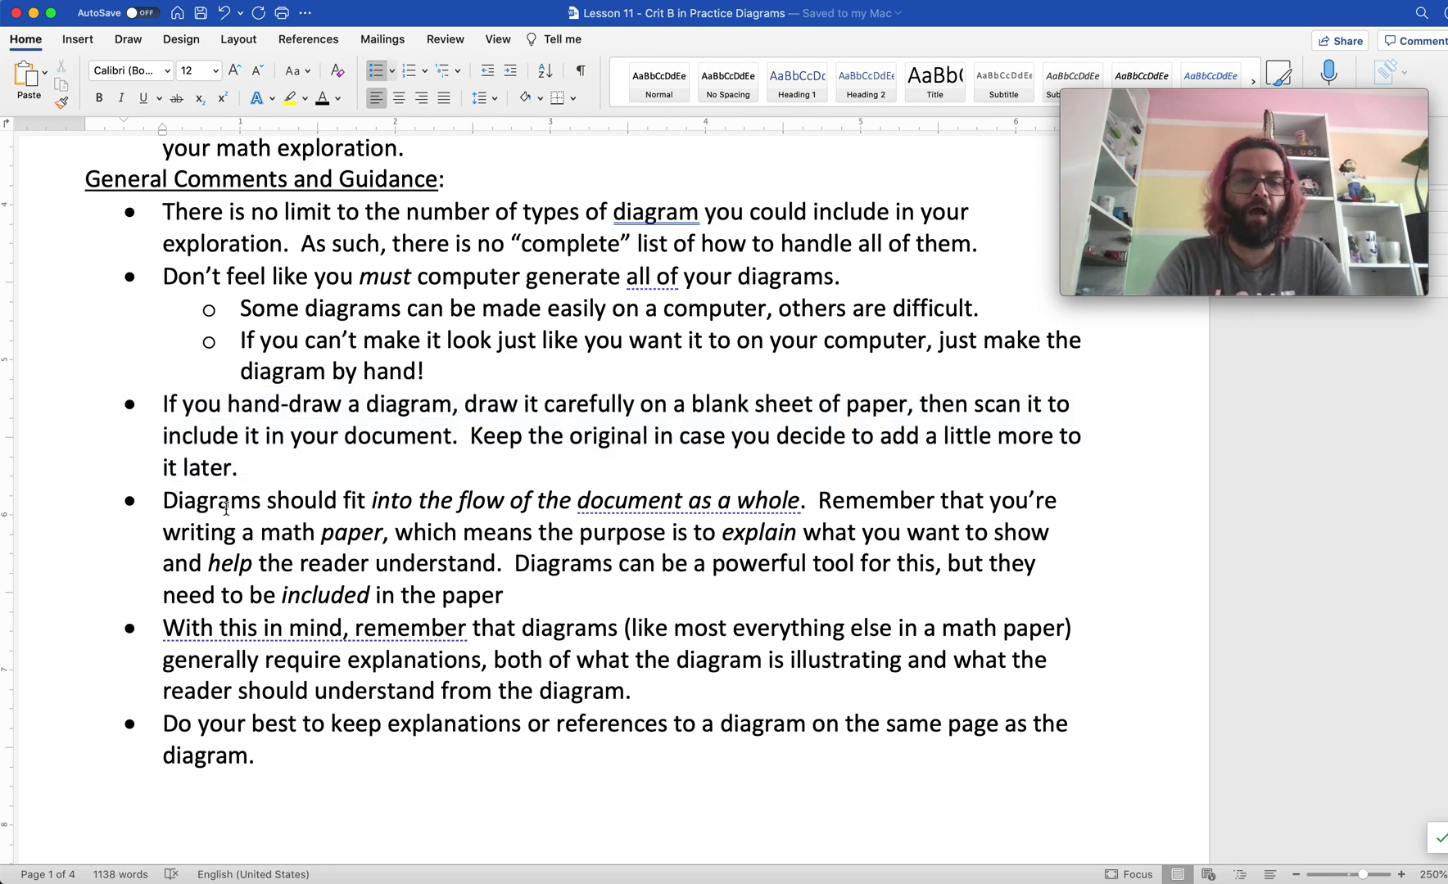
{"action": "left_click_drag", "start_coordinate": [164, 500], "coordinate": [547, 600]}
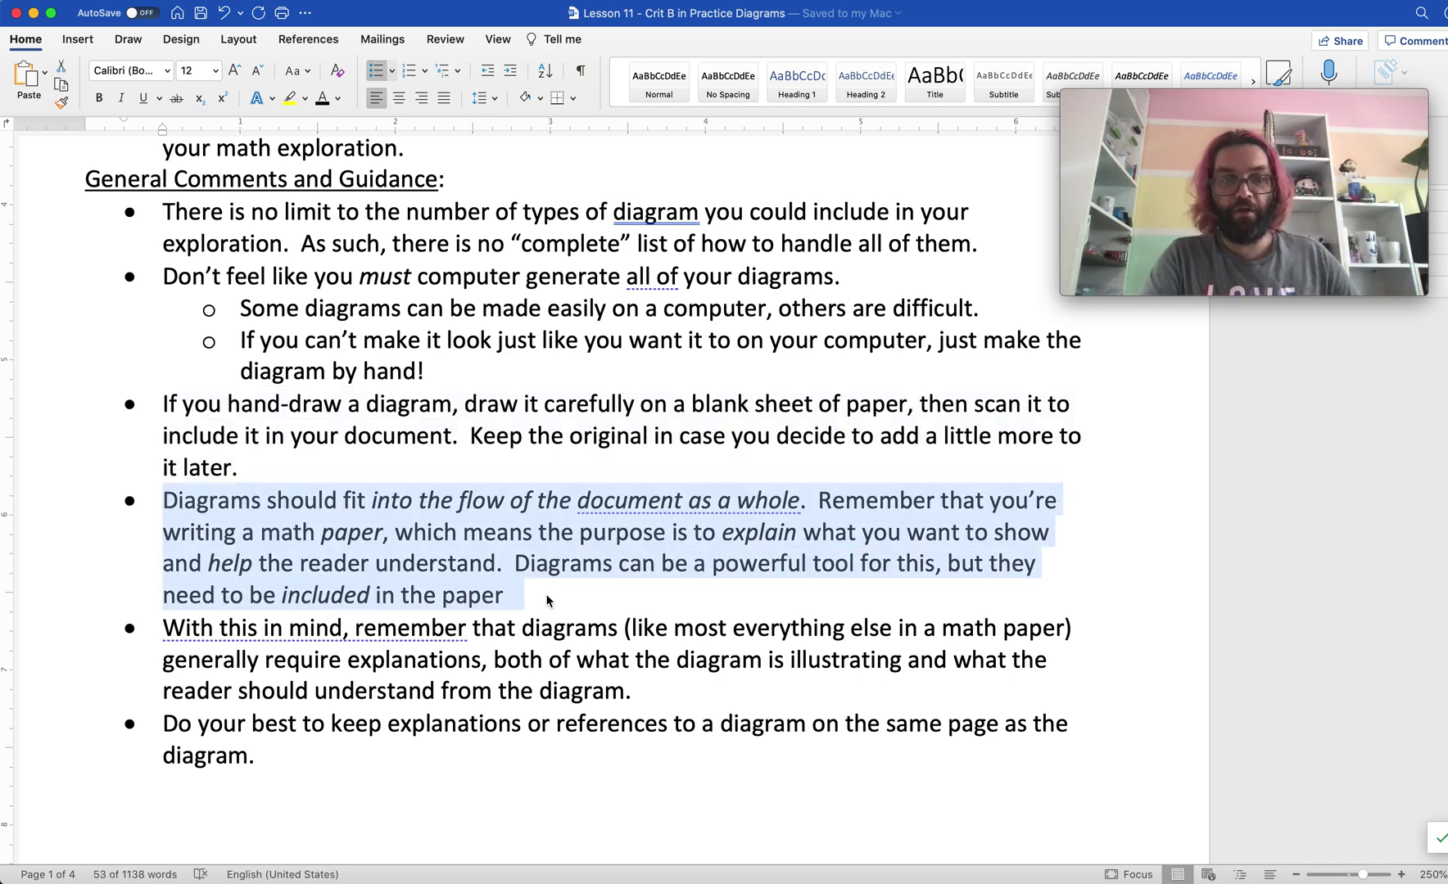
{"action": "left_click", "coordinate": [472, 564]}
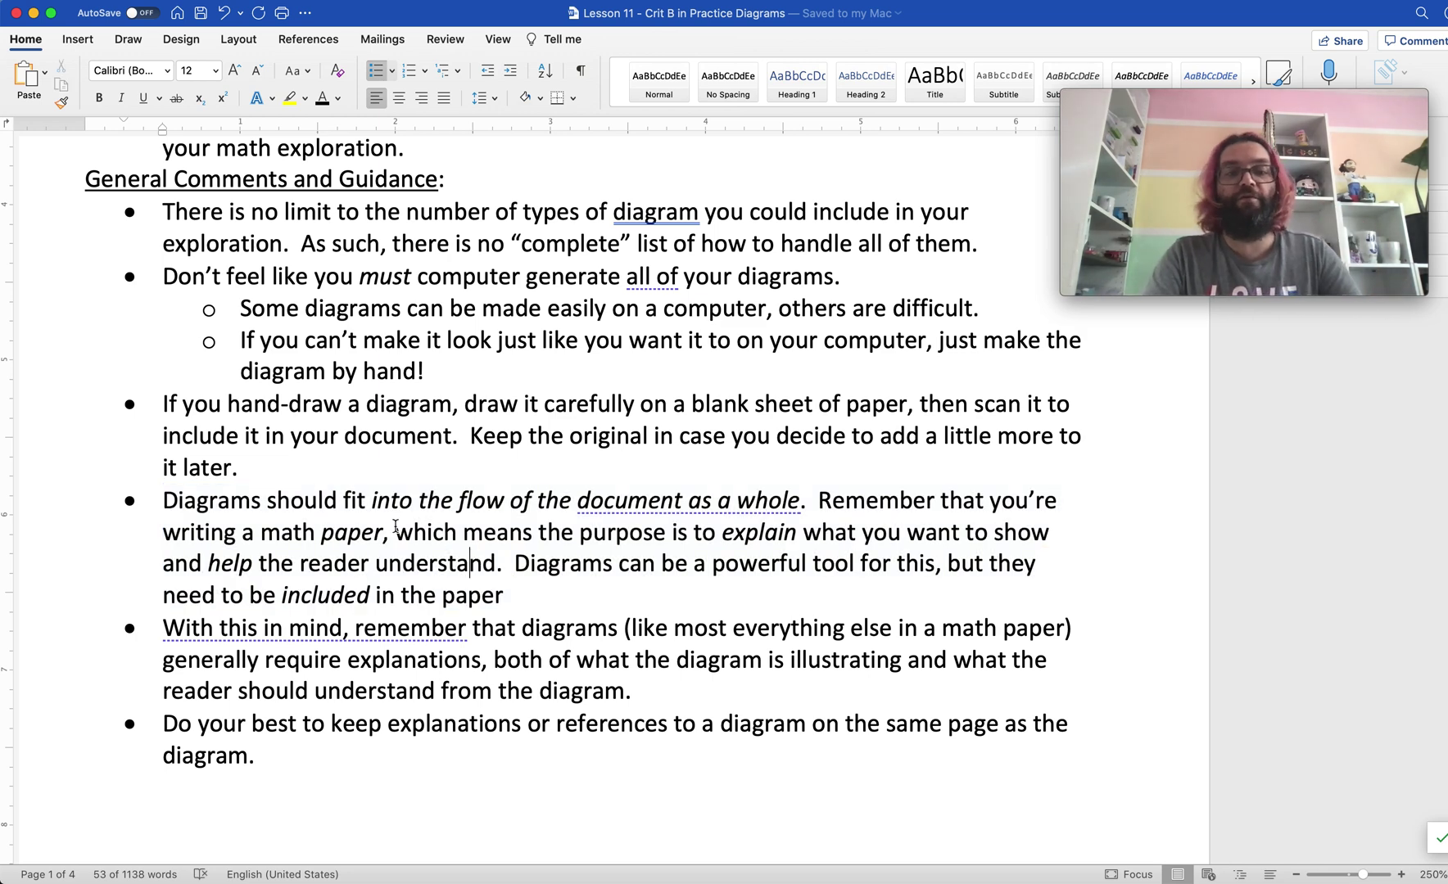
{"action": "left_click_drag", "start_coordinate": [395, 531], "coordinate": [507, 563]}
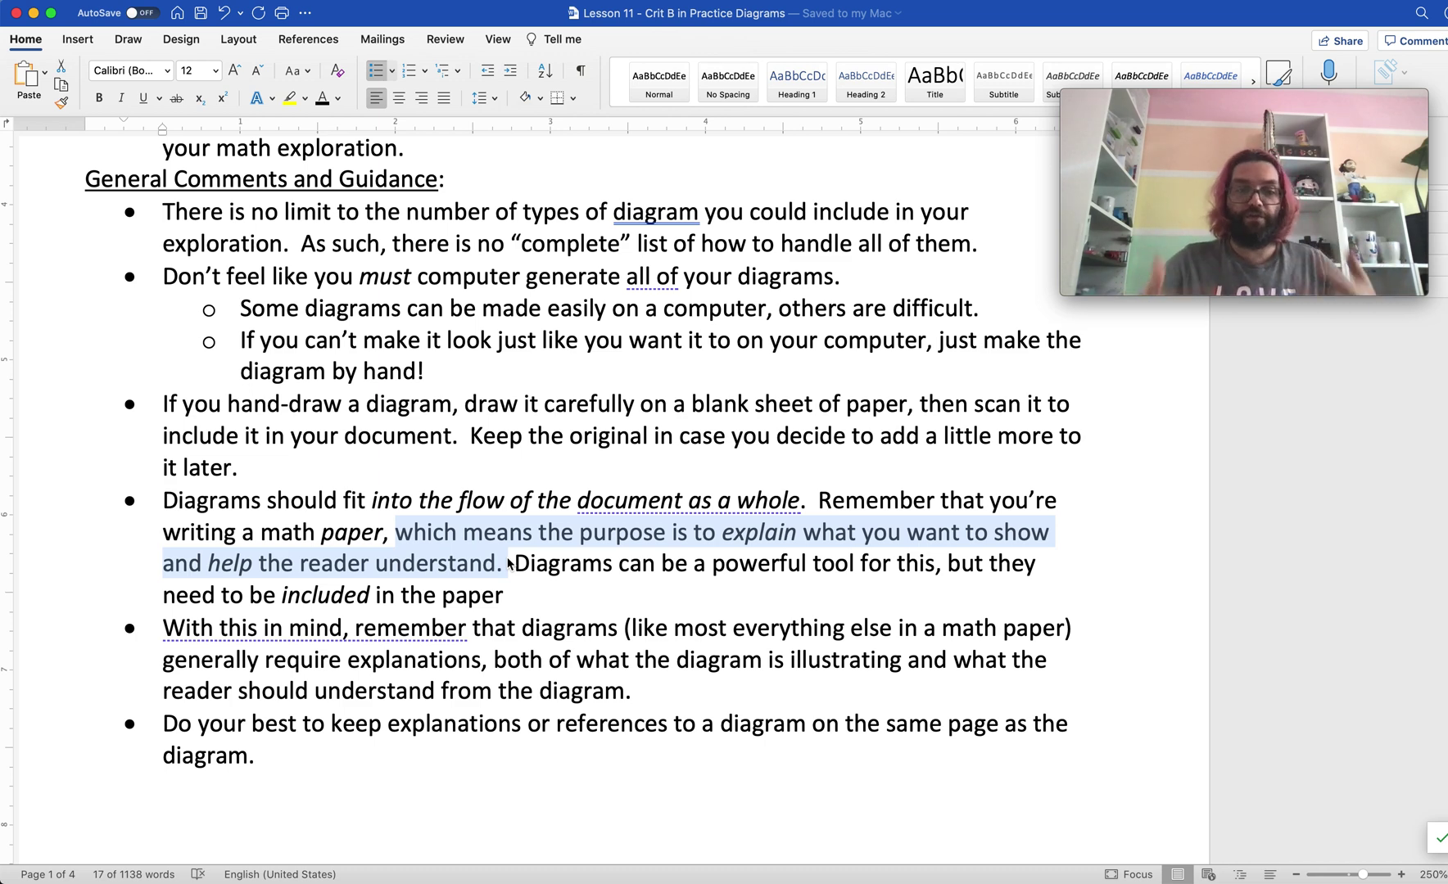
{"action": "left_click", "coordinate": [511, 688]}
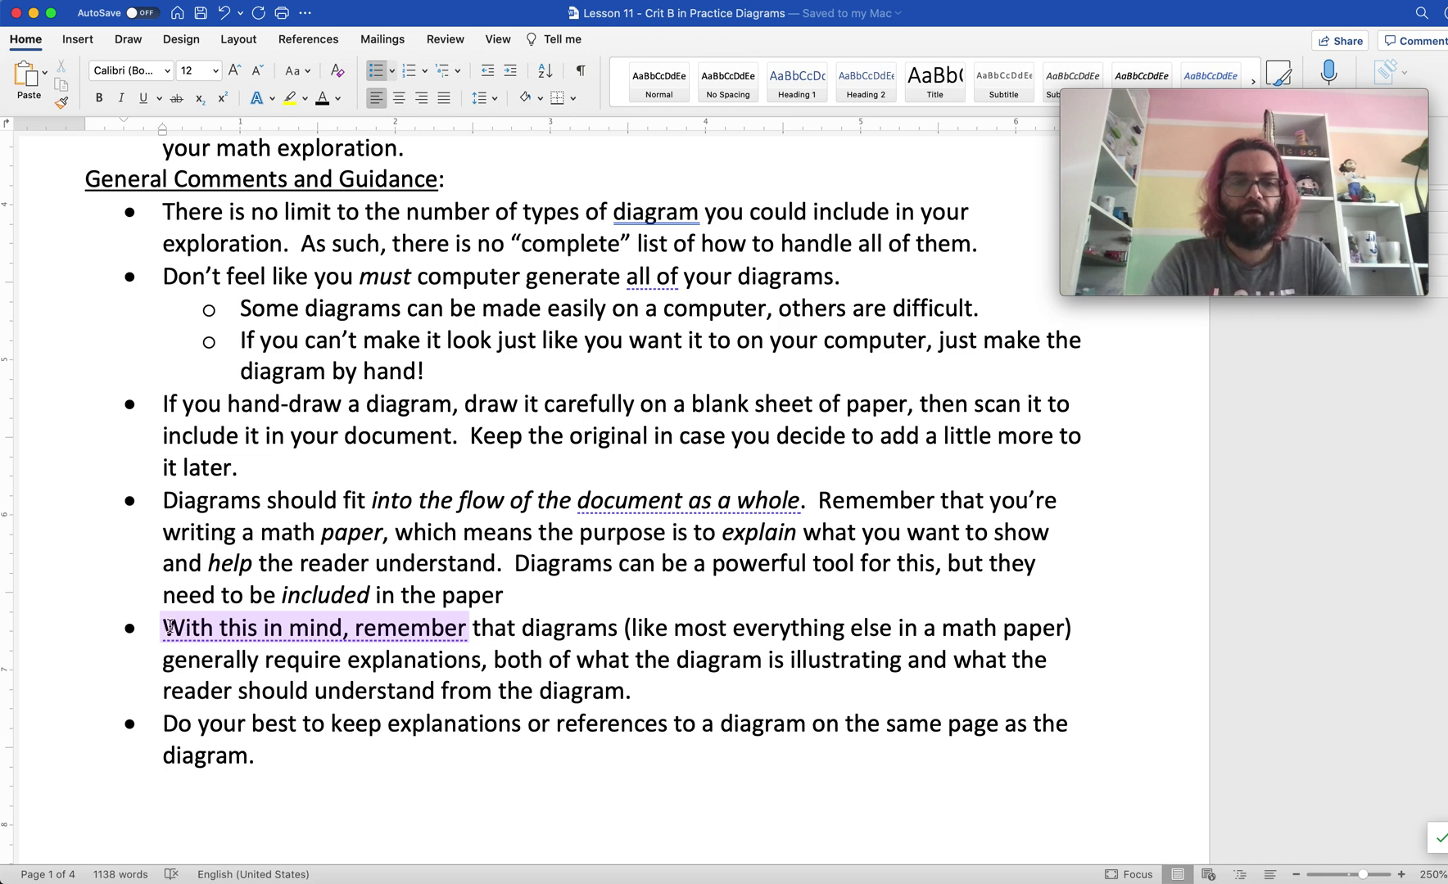
{"action": "left_click_drag", "start_coordinate": [165, 627], "coordinate": [695, 692]}
{"action": "left_click", "coordinate": [694, 699]}
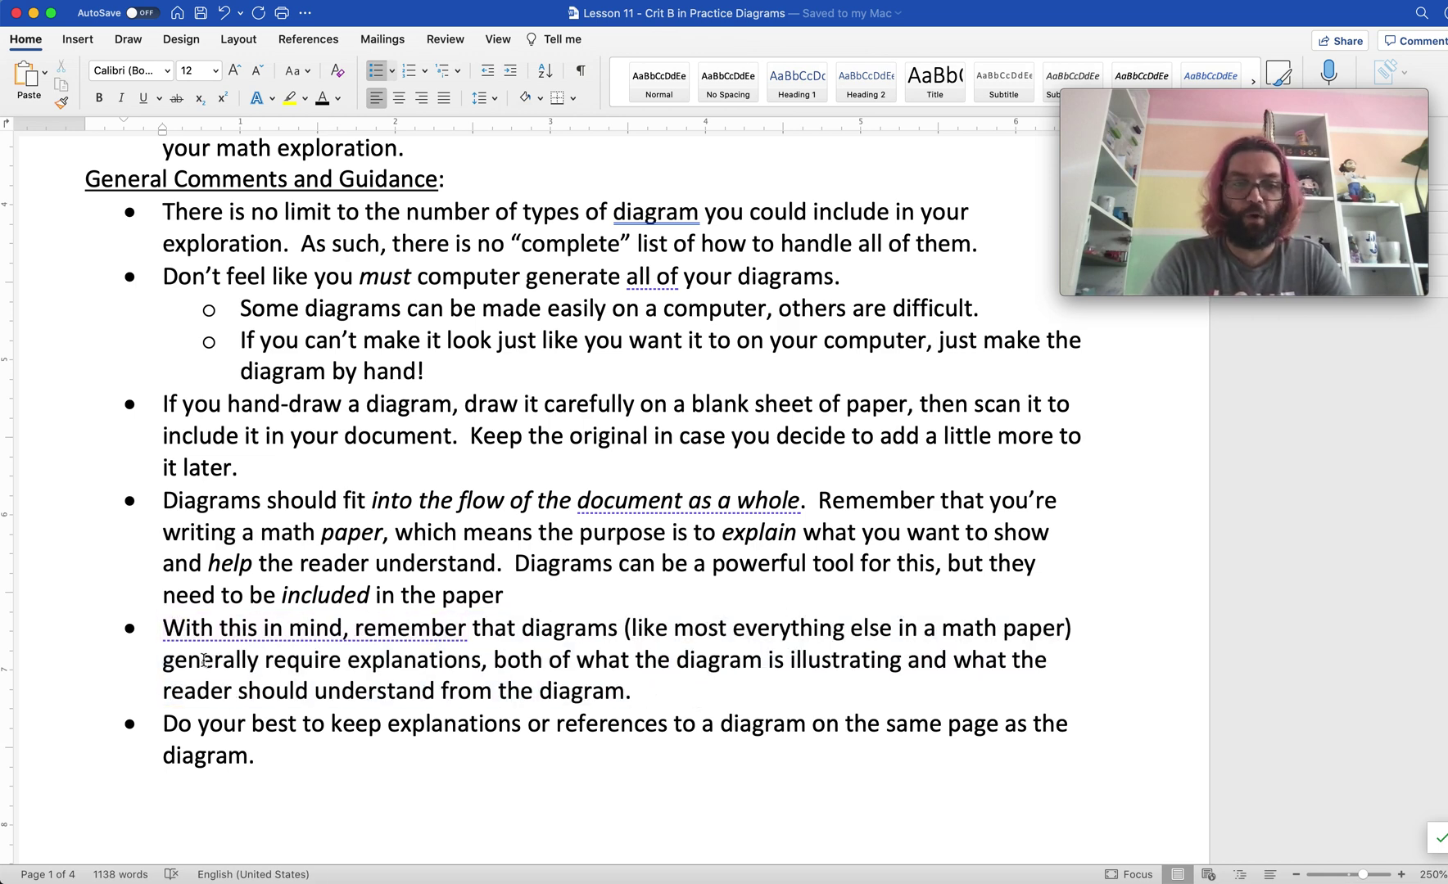
{"action": "left_click_drag", "start_coordinate": [163, 660], "coordinate": [480, 661]}
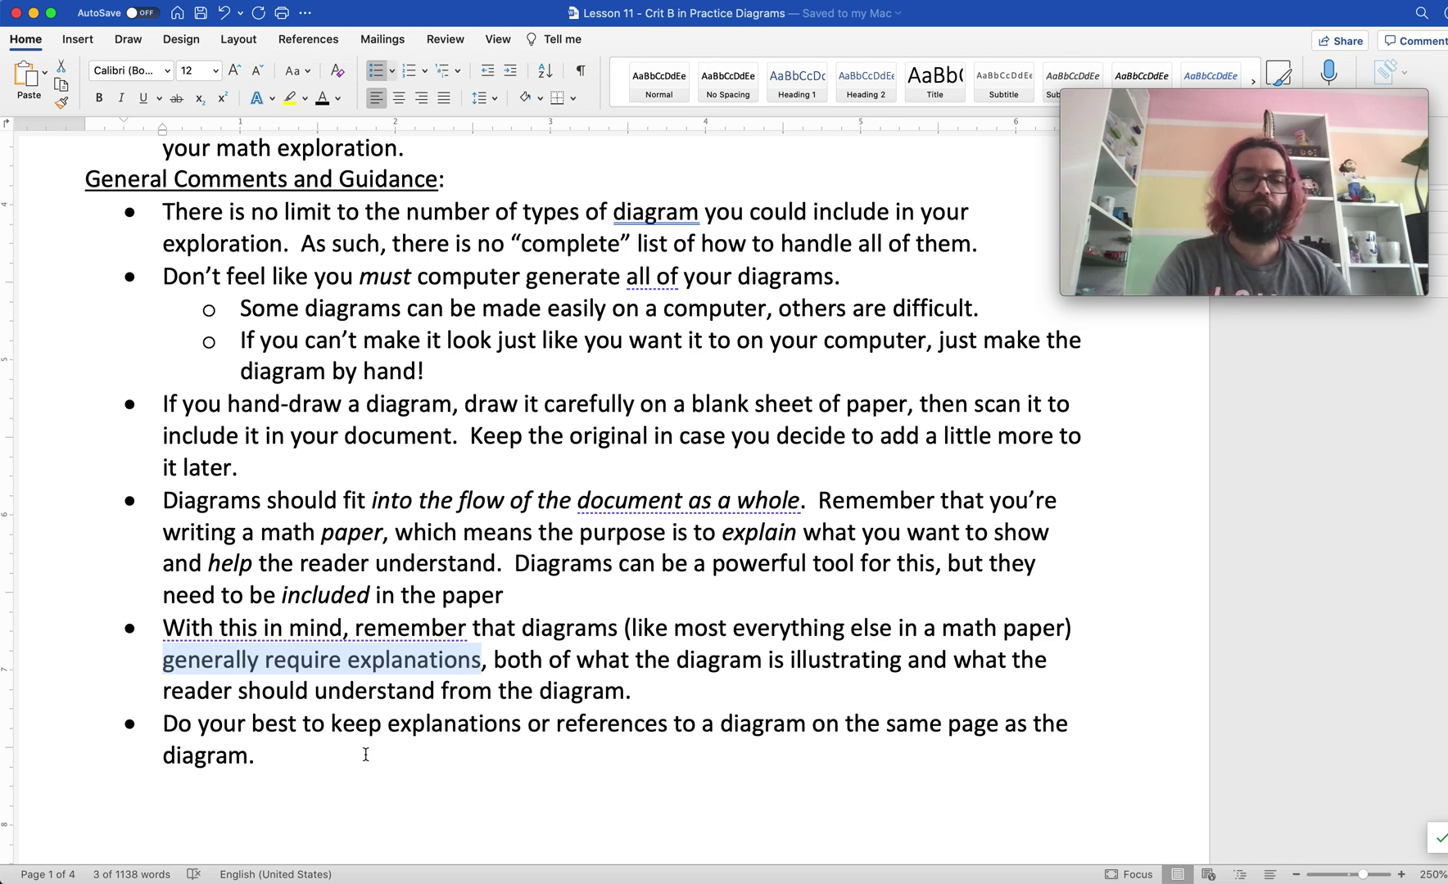
{"action": "left_click", "coordinate": [291, 759]}
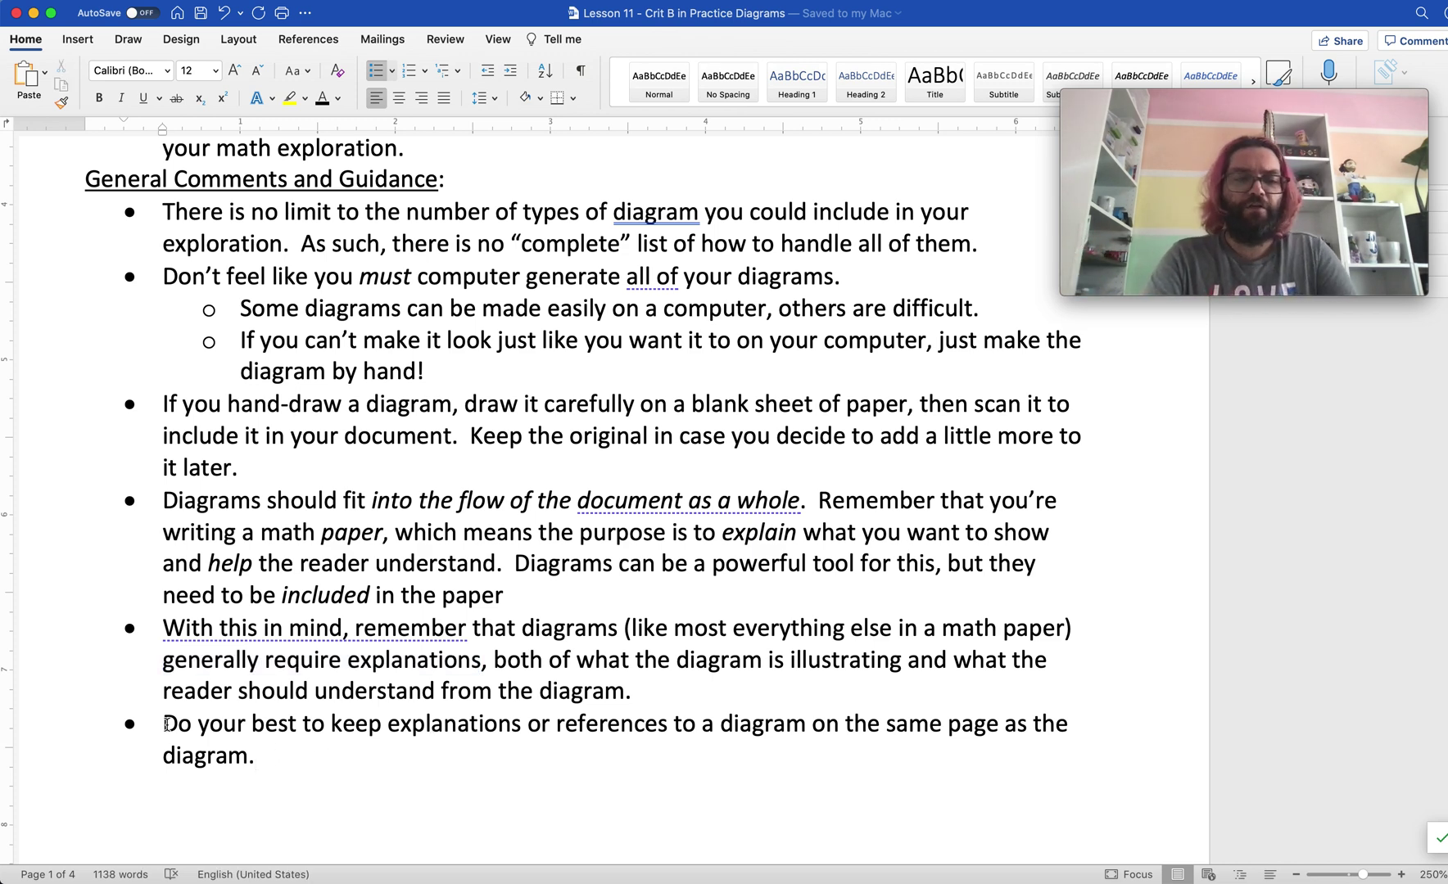
{"action": "left_click_drag", "start_coordinate": [164, 723], "coordinate": [321, 754]}
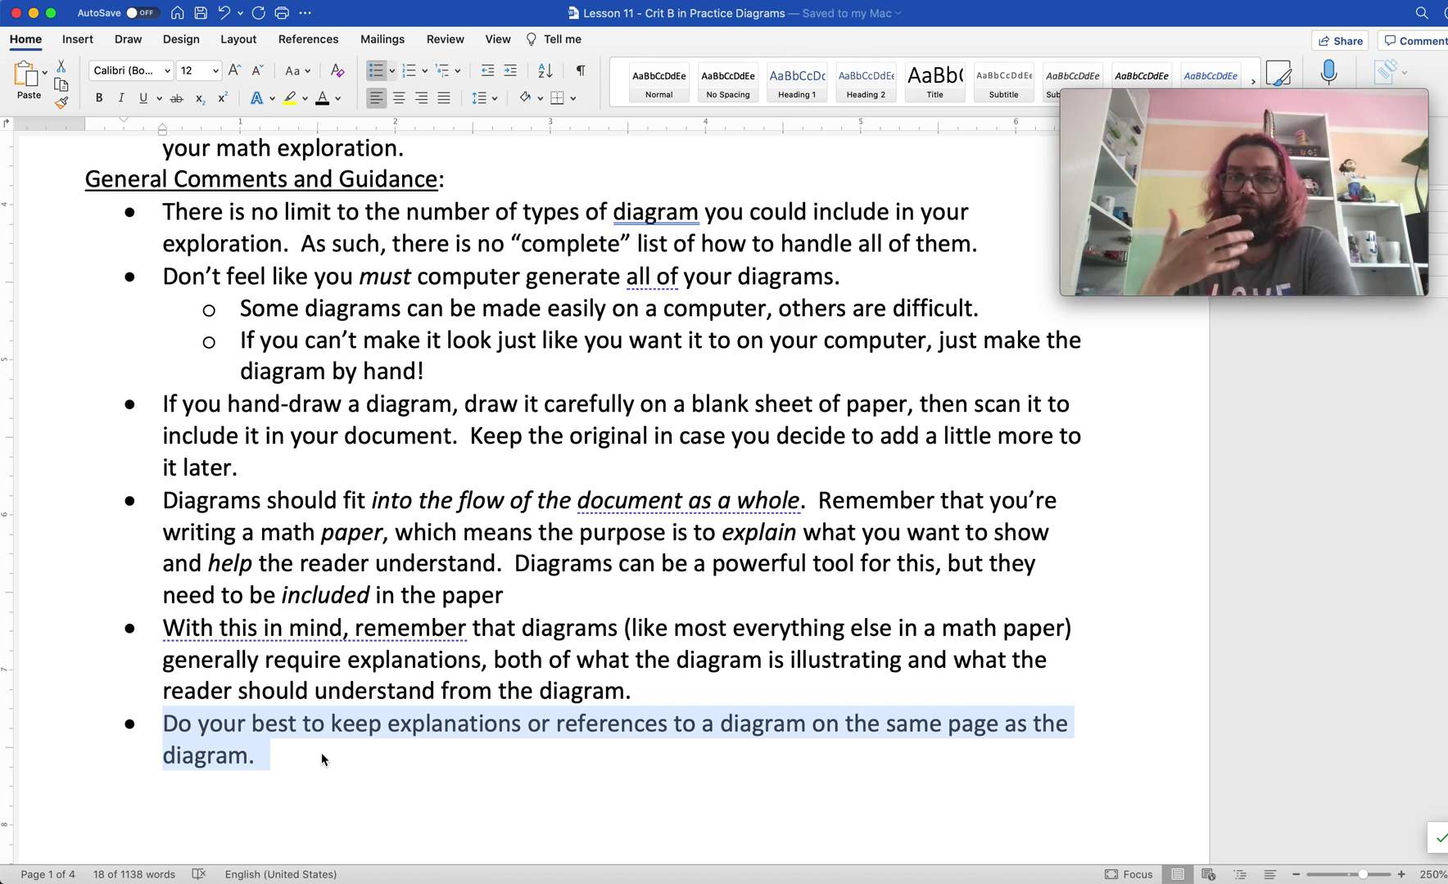
{"action": "left_click", "coordinate": [377, 747]}
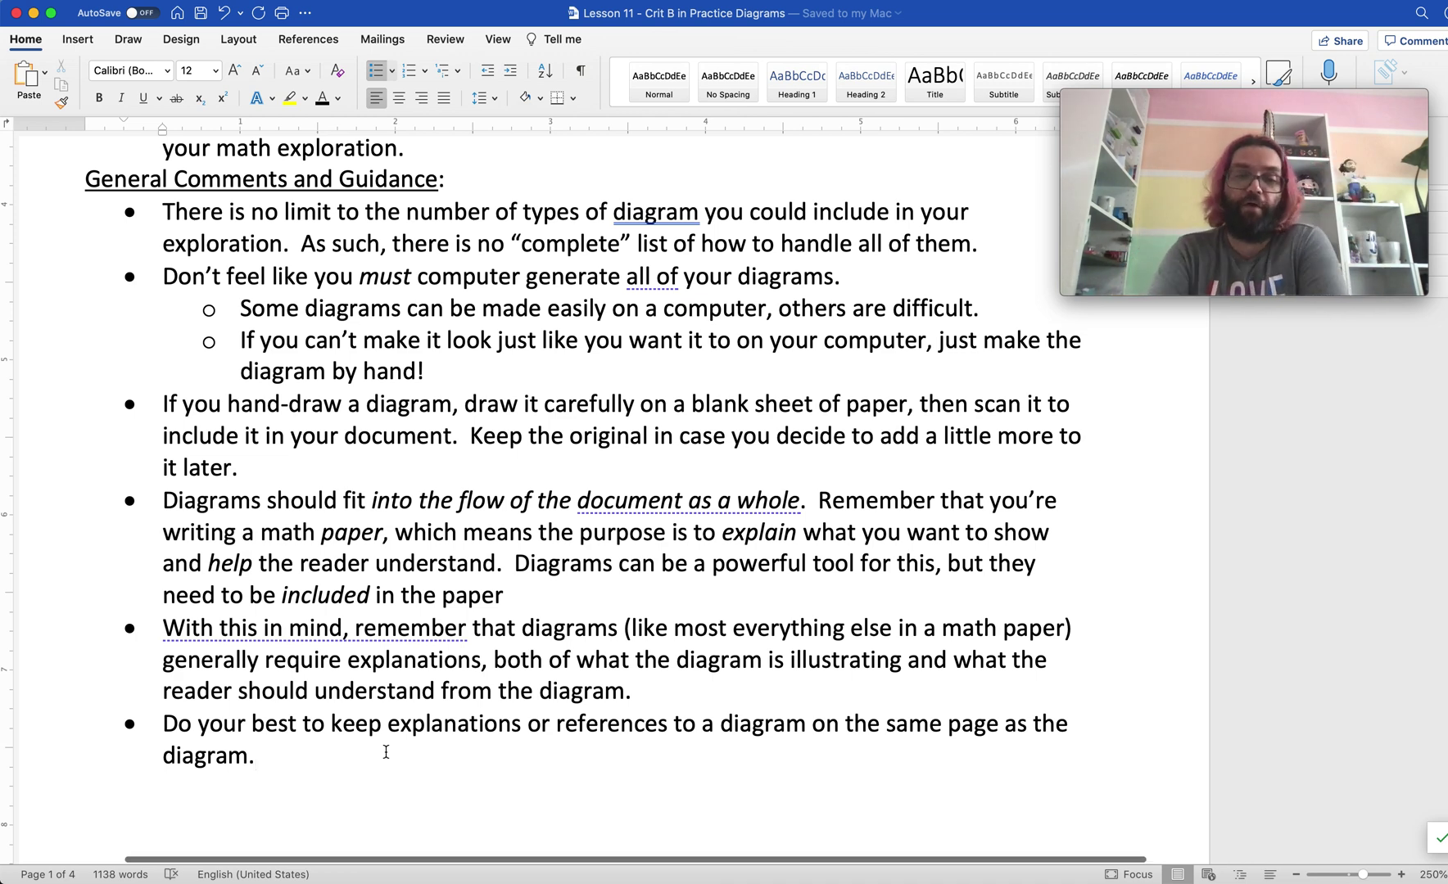
Step: Bring the Examples heading and the Example 1 hero-probability tree diagram into view
{"action": "scroll", "coordinate": [385, 751], "scroll_direction": "down", "scroll_amount": 10}
{"action": "scroll", "coordinate": [386, 752], "scroll_direction": "down", "scroll_amount": 3}
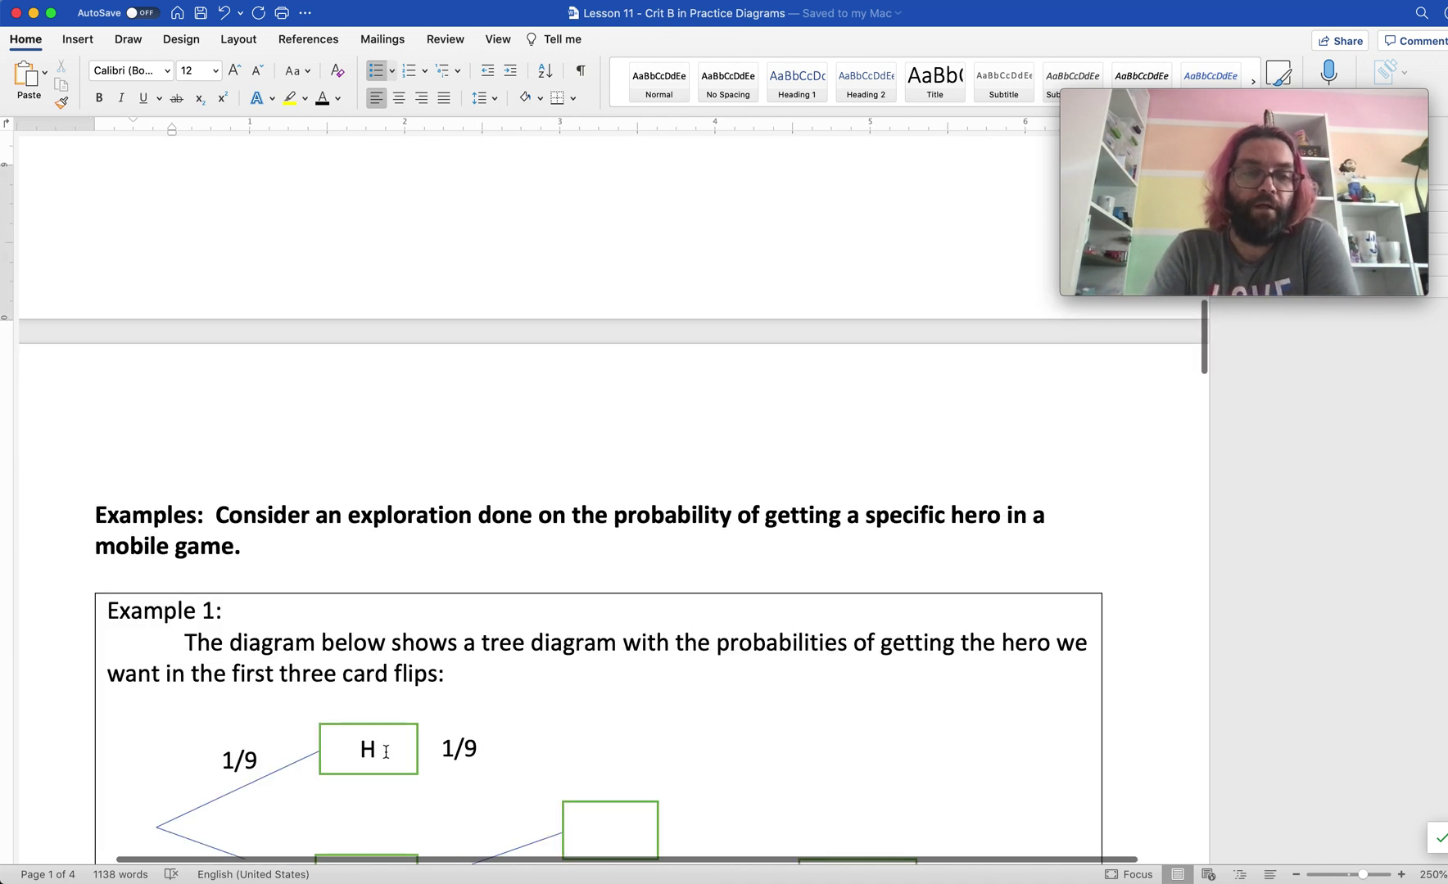
{"action": "scroll", "coordinate": [386, 752], "scroll_direction": "down", "scroll_amount": 6}
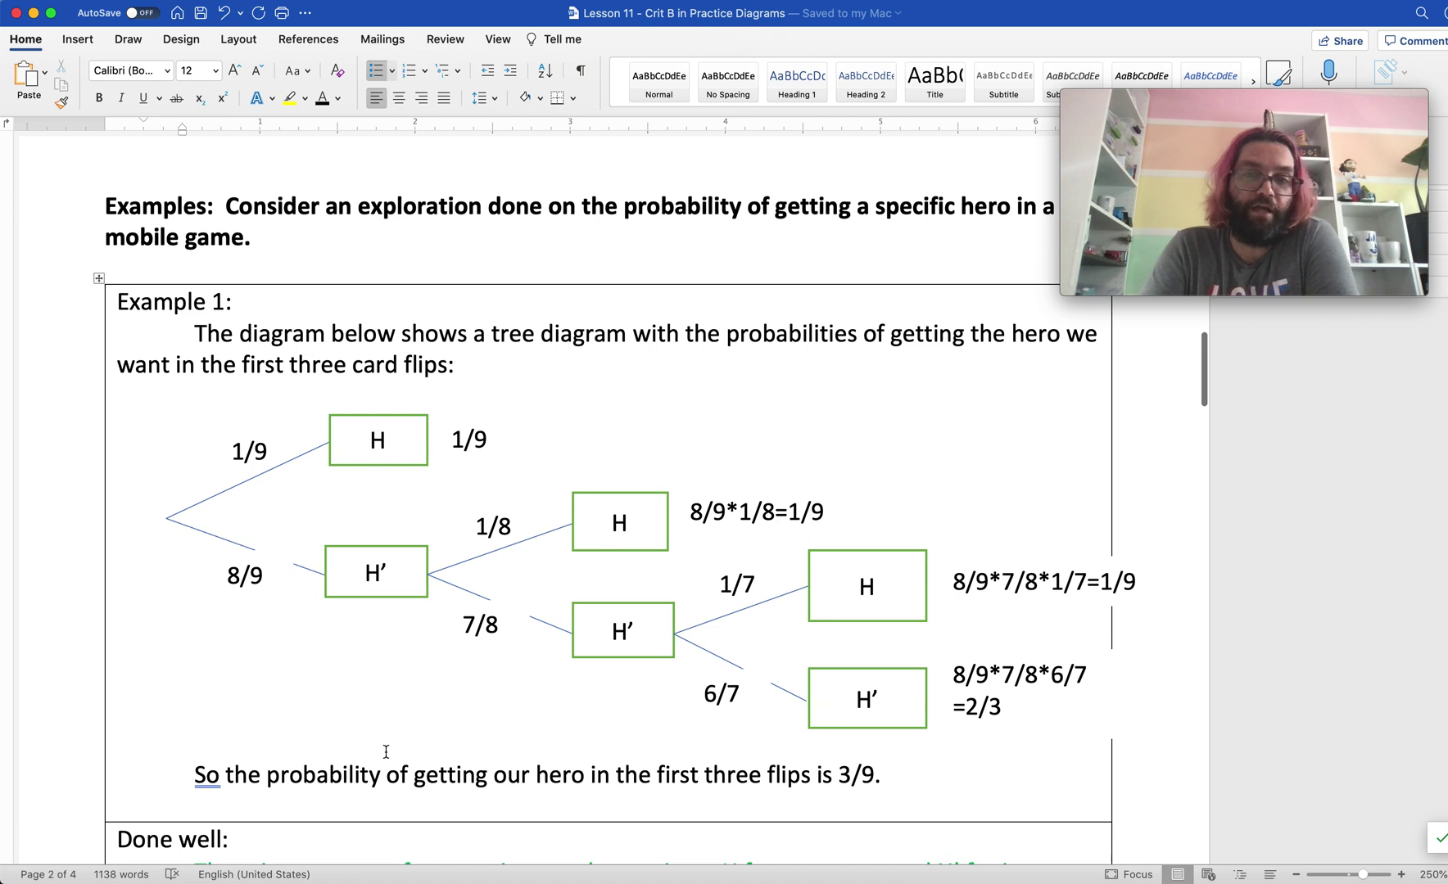
{"action": "scroll", "coordinate": [386, 752], "scroll_direction": "up", "scroll_amount": 2}
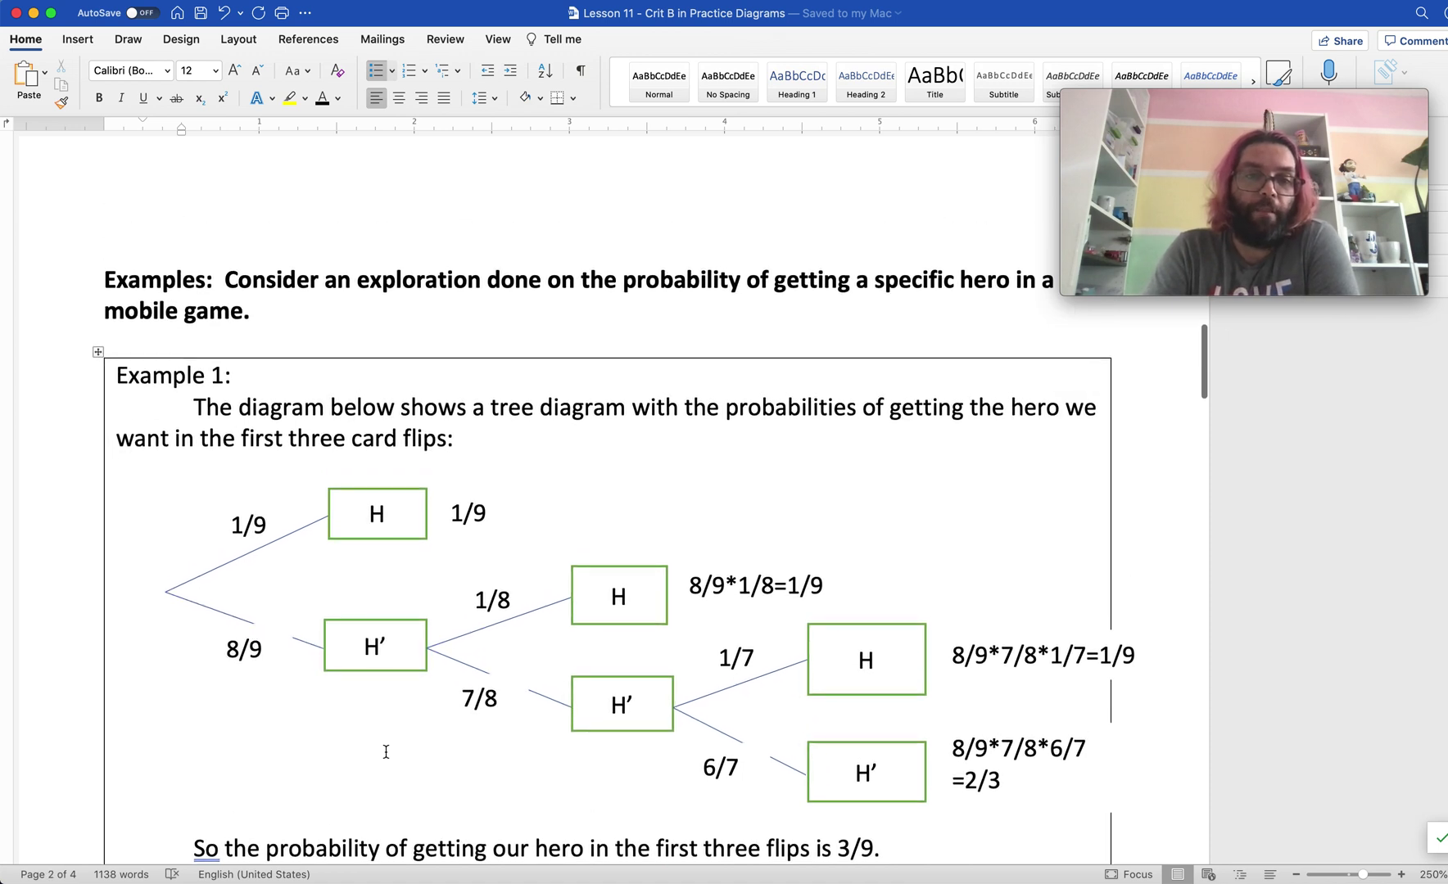
{"action": "scroll", "coordinate": [386, 751], "scroll_direction": "up", "scroll_amount": 1}
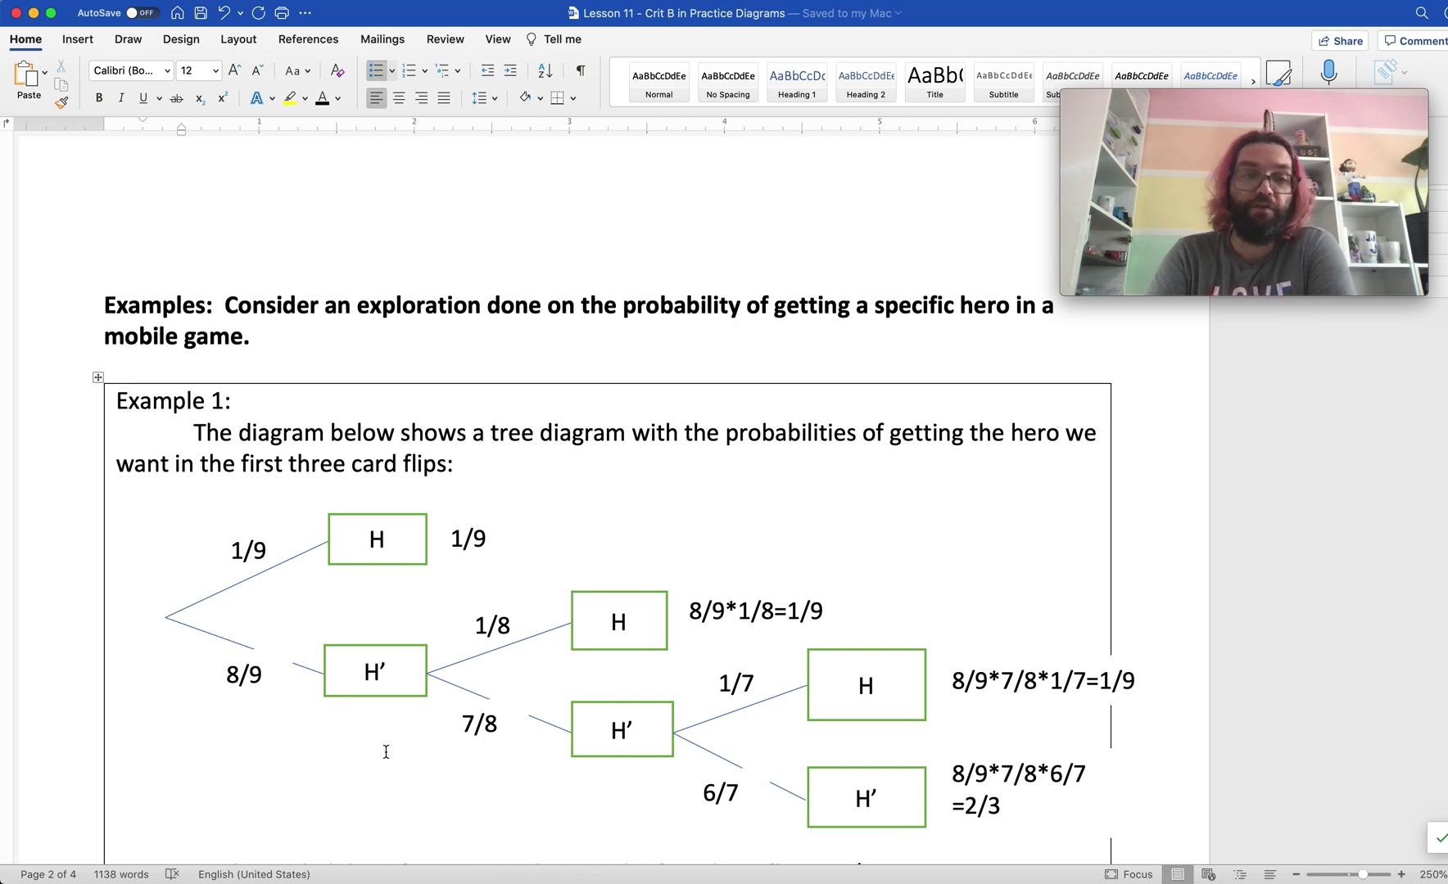
{"action": "scroll", "coordinate": [386, 752], "scroll_direction": "down", "scroll_amount": 1}
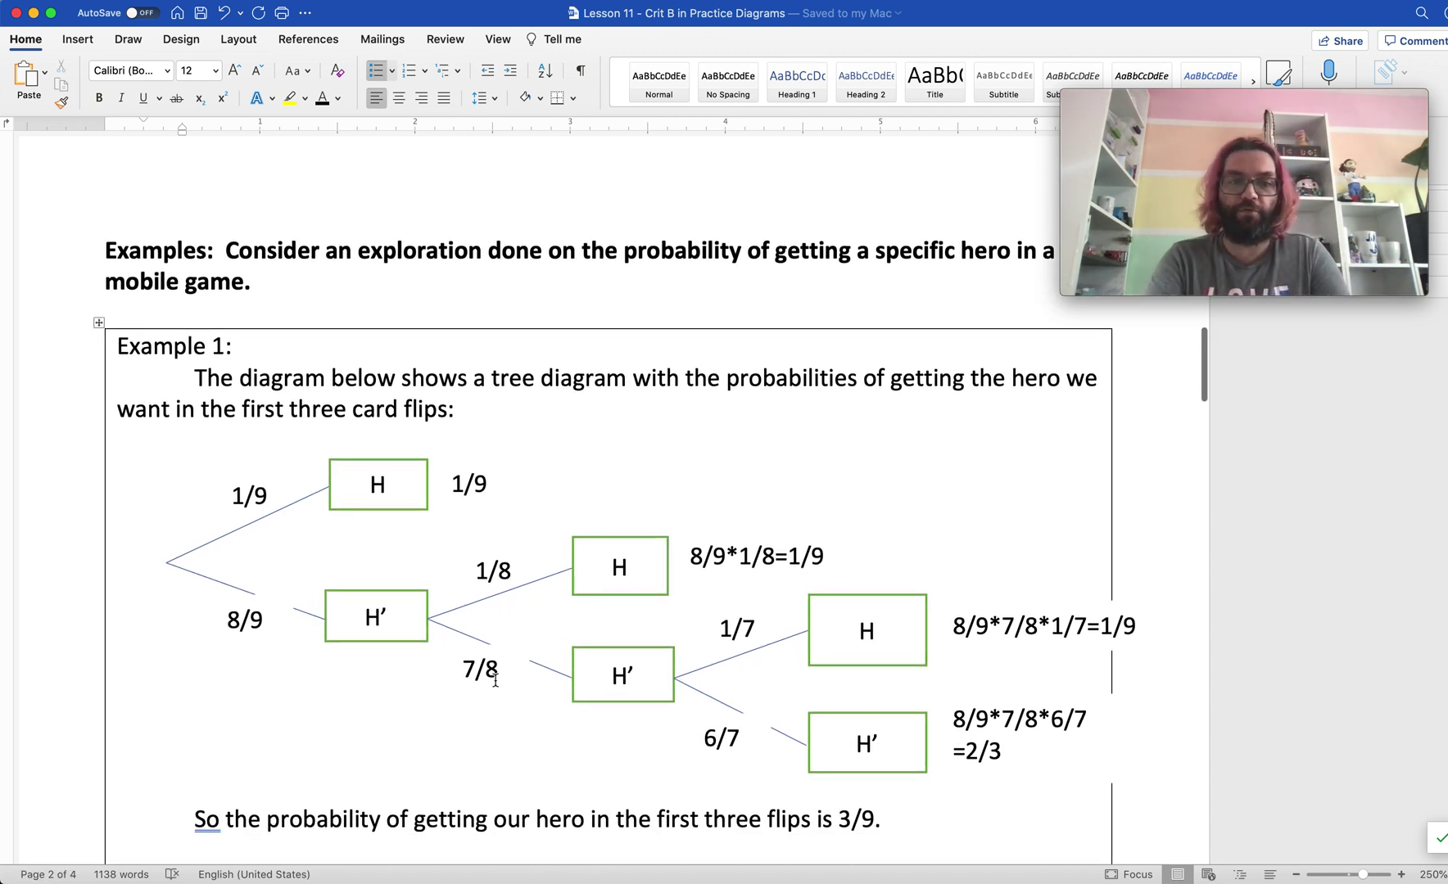
{"action": "scroll", "coordinate": [495, 682], "scroll_direction": "up", "scroll_amount": 1}
{"action": "scroll", "coordinate": [692, 521], "scroll_direction": "right", "scroll_amount": 2}
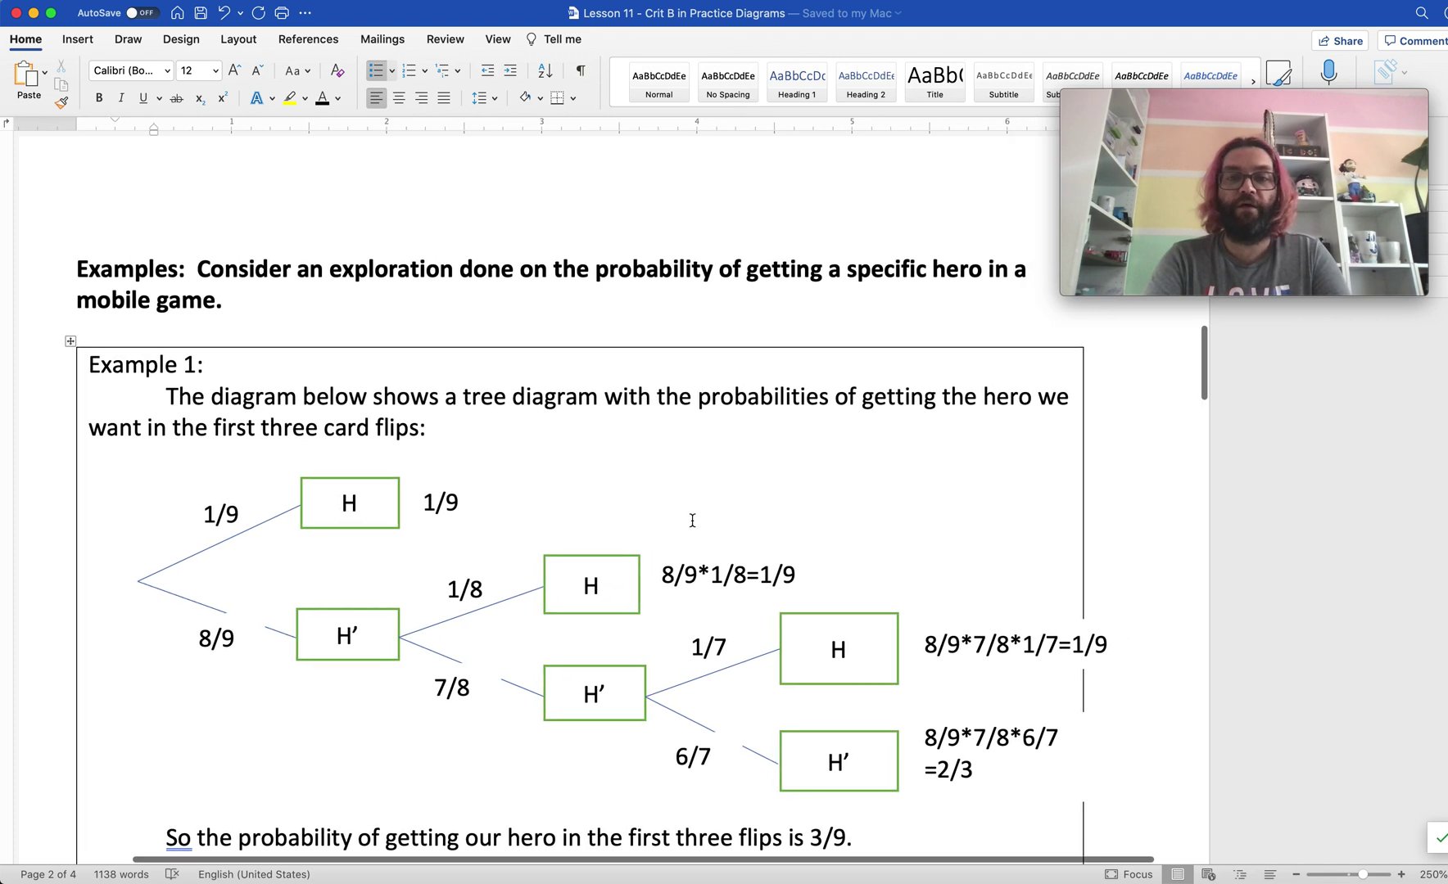
{"action": "scroll", "coordinate": [692, 520], "scroll_direction": "down", "scroll_amount": 1}
{"action": "scroll", "coordinate": [692, 521], "scroll_direction": "right", "scroll_amount": 1}
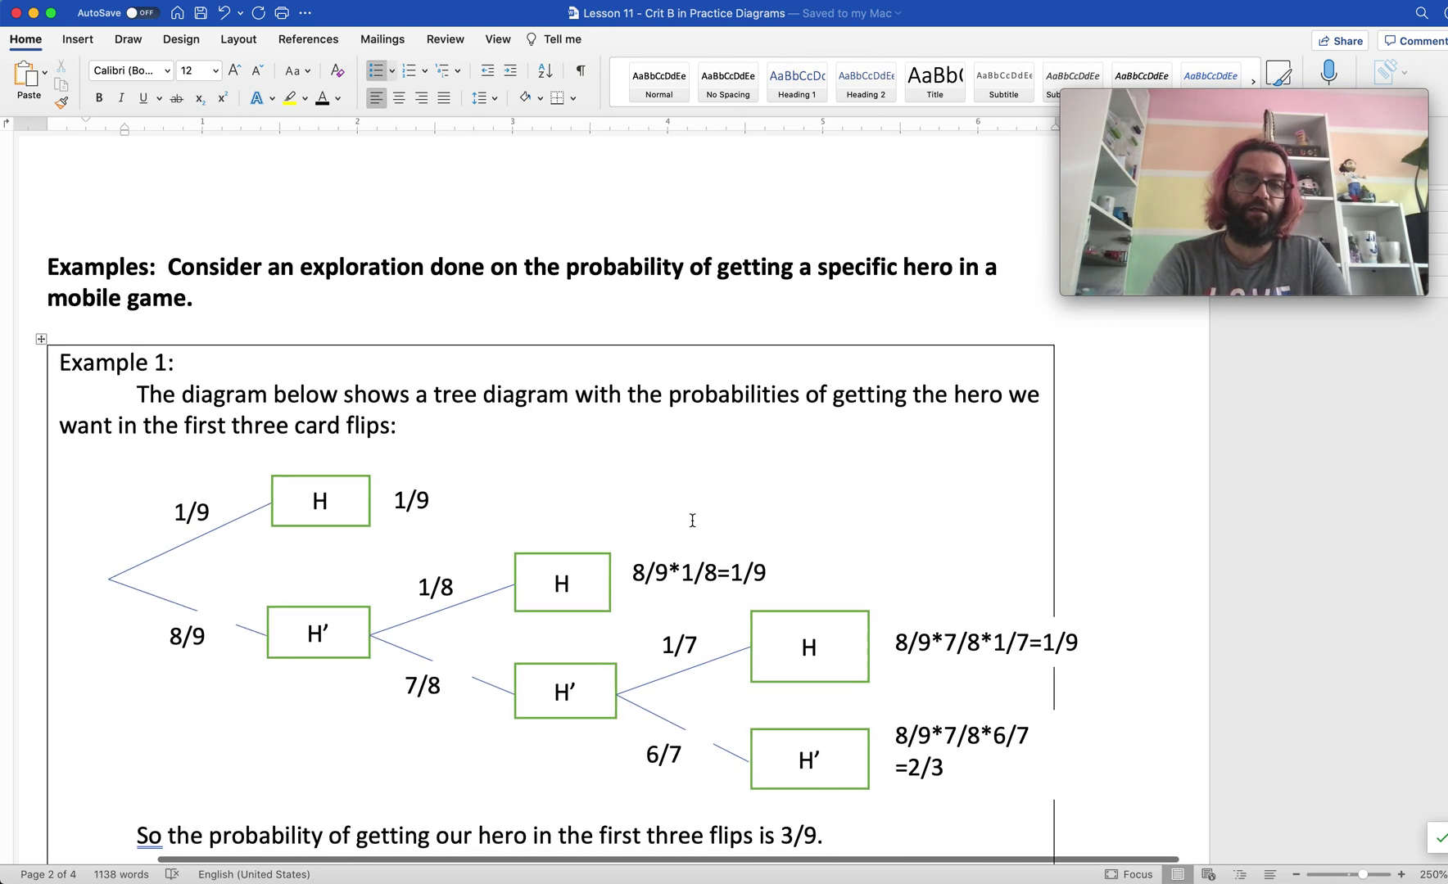
{"action": "scroll", "coordinate": [692, 521], "scroll_direction": "down", "scroll_amount": 1}
{"action": "scroll", "coordinate": [692, 521], "scroll_direction": "right", "scroll_amount": 1}
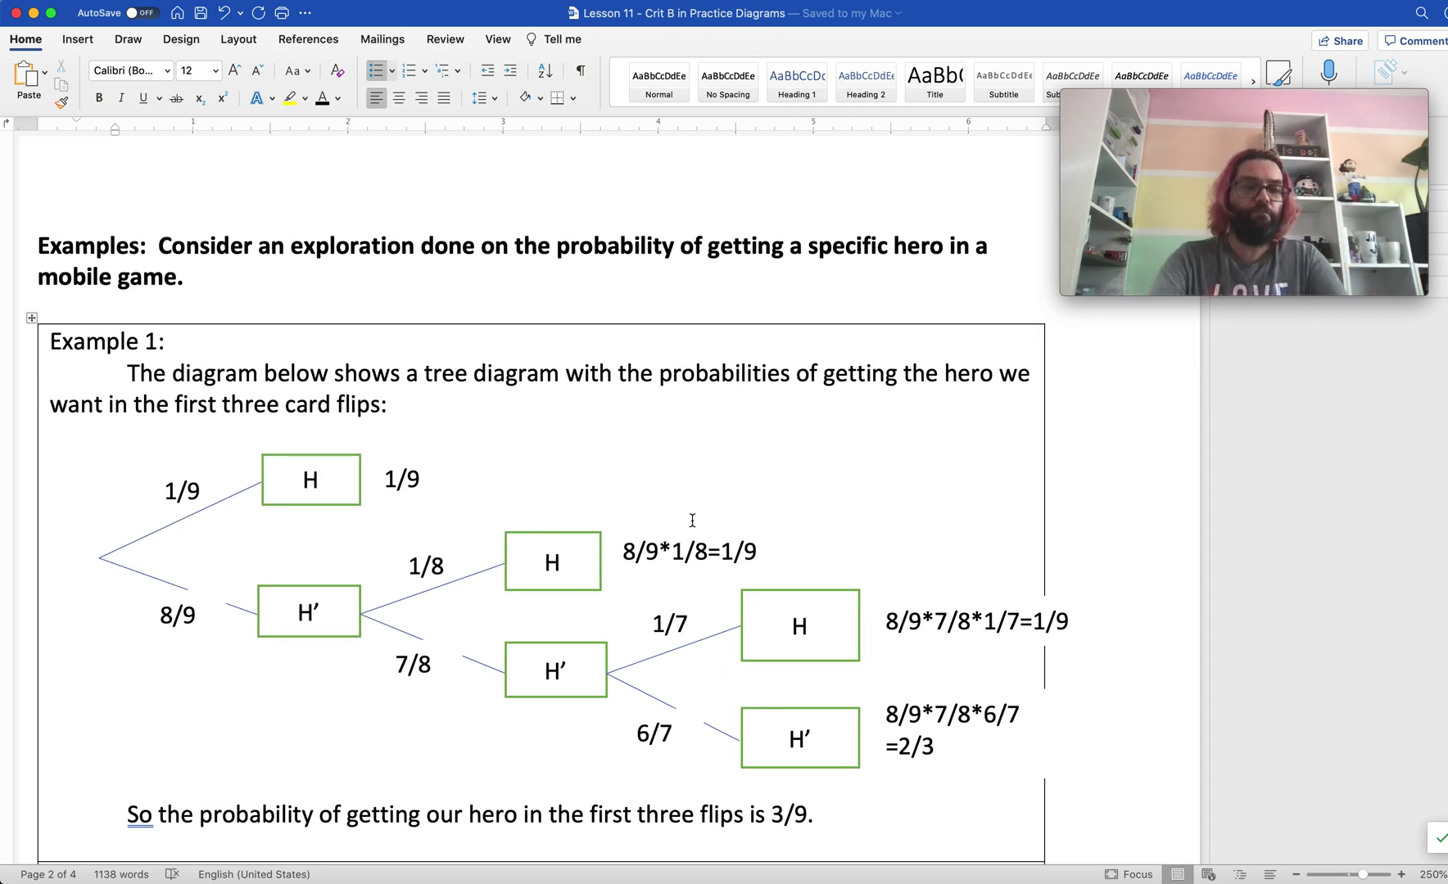
{"action": "left_click", "coordinate": [151, 376]}
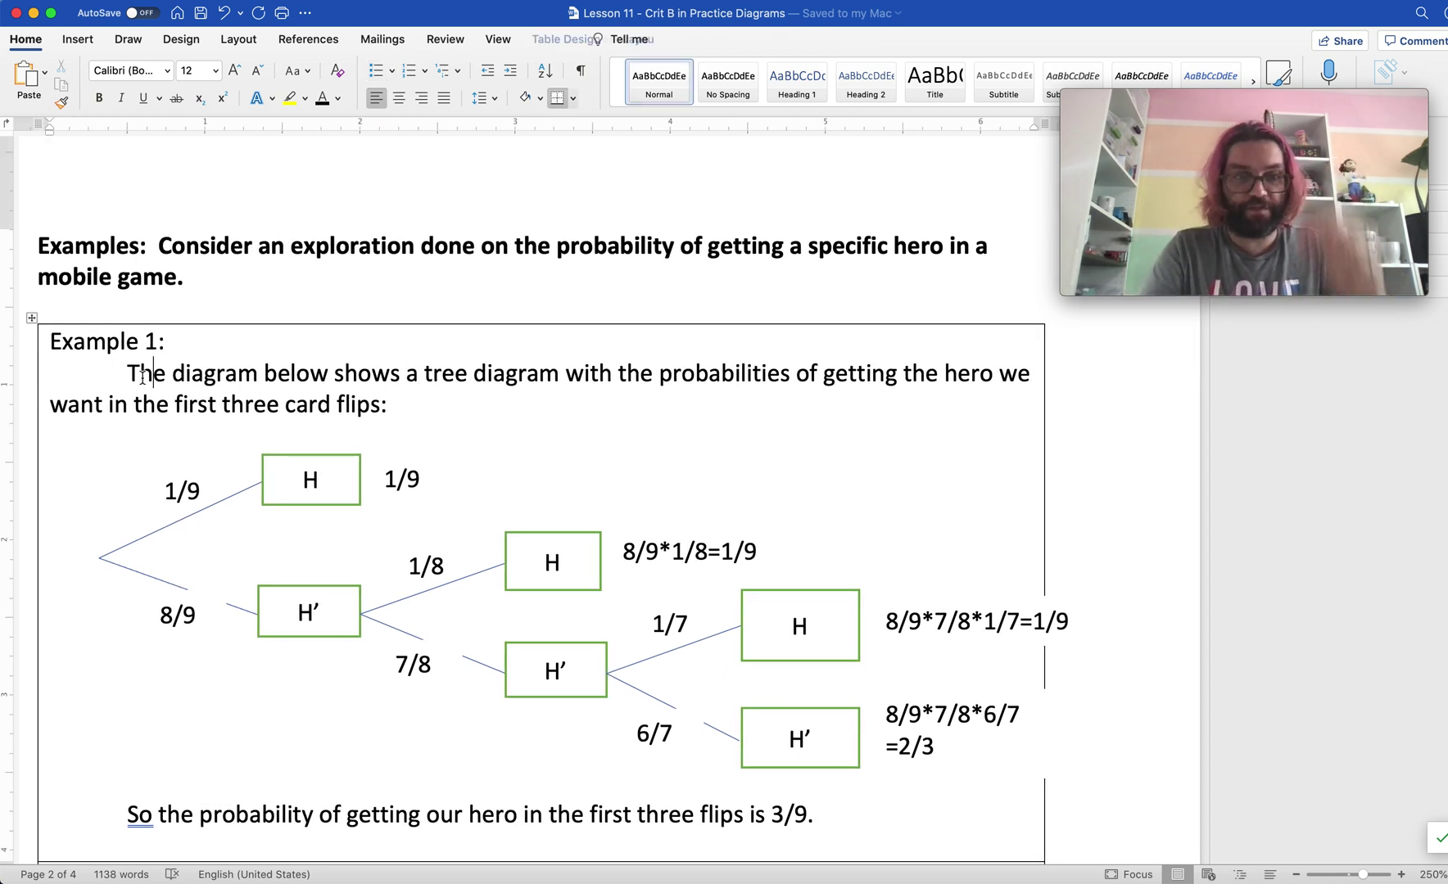
{"action": "left_click_drag", "start_coordinate": [127, 375], "coordinate": [392, 410]}
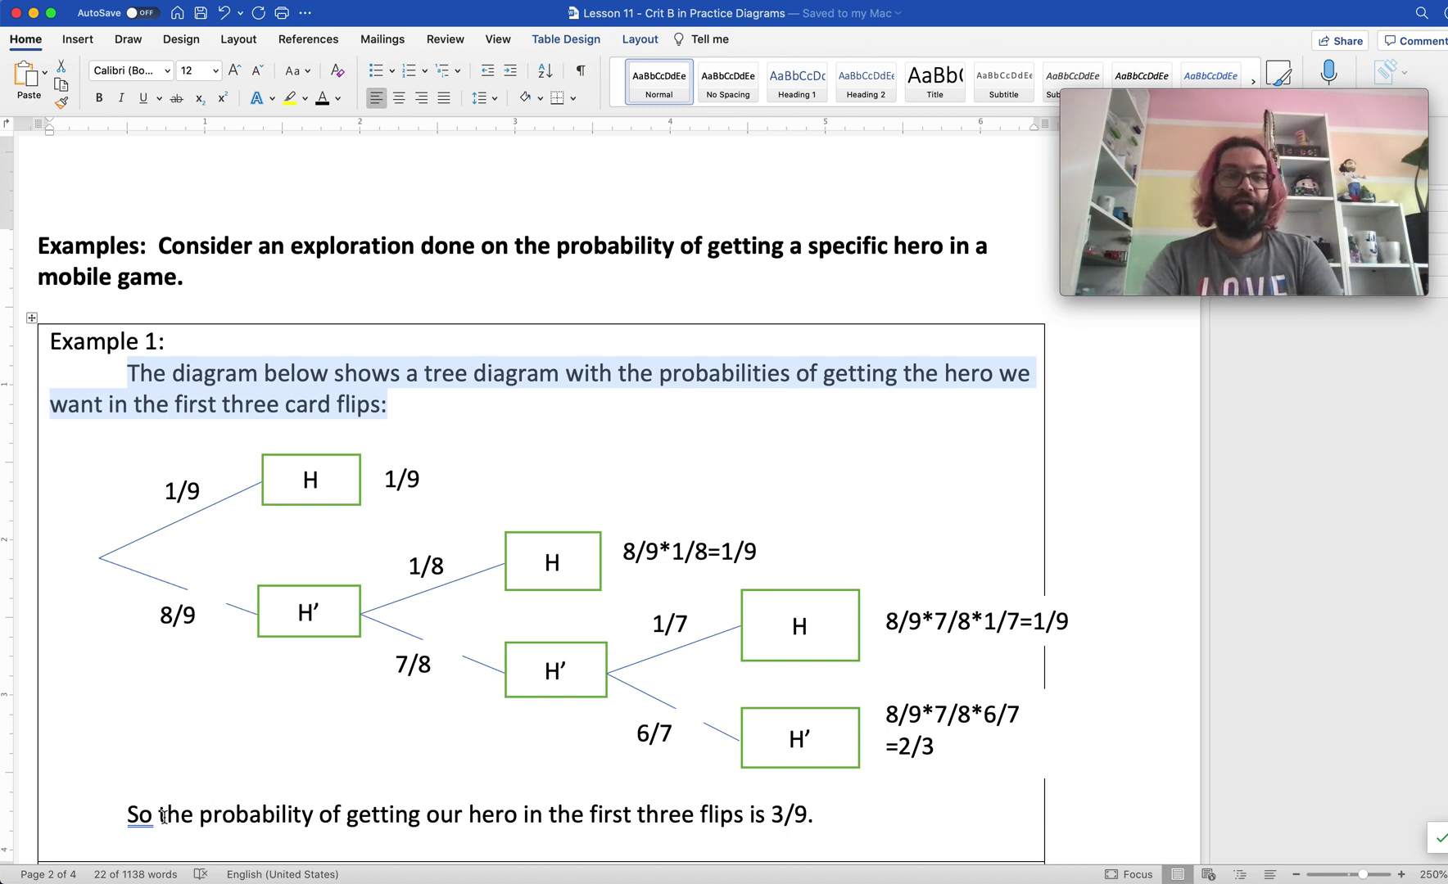
{"action": "left_click_drag", "start_coordinate": [128, 815], "coordinate": [817, 813]}
{"action": "left_click", "coordinate": [819, 814]}
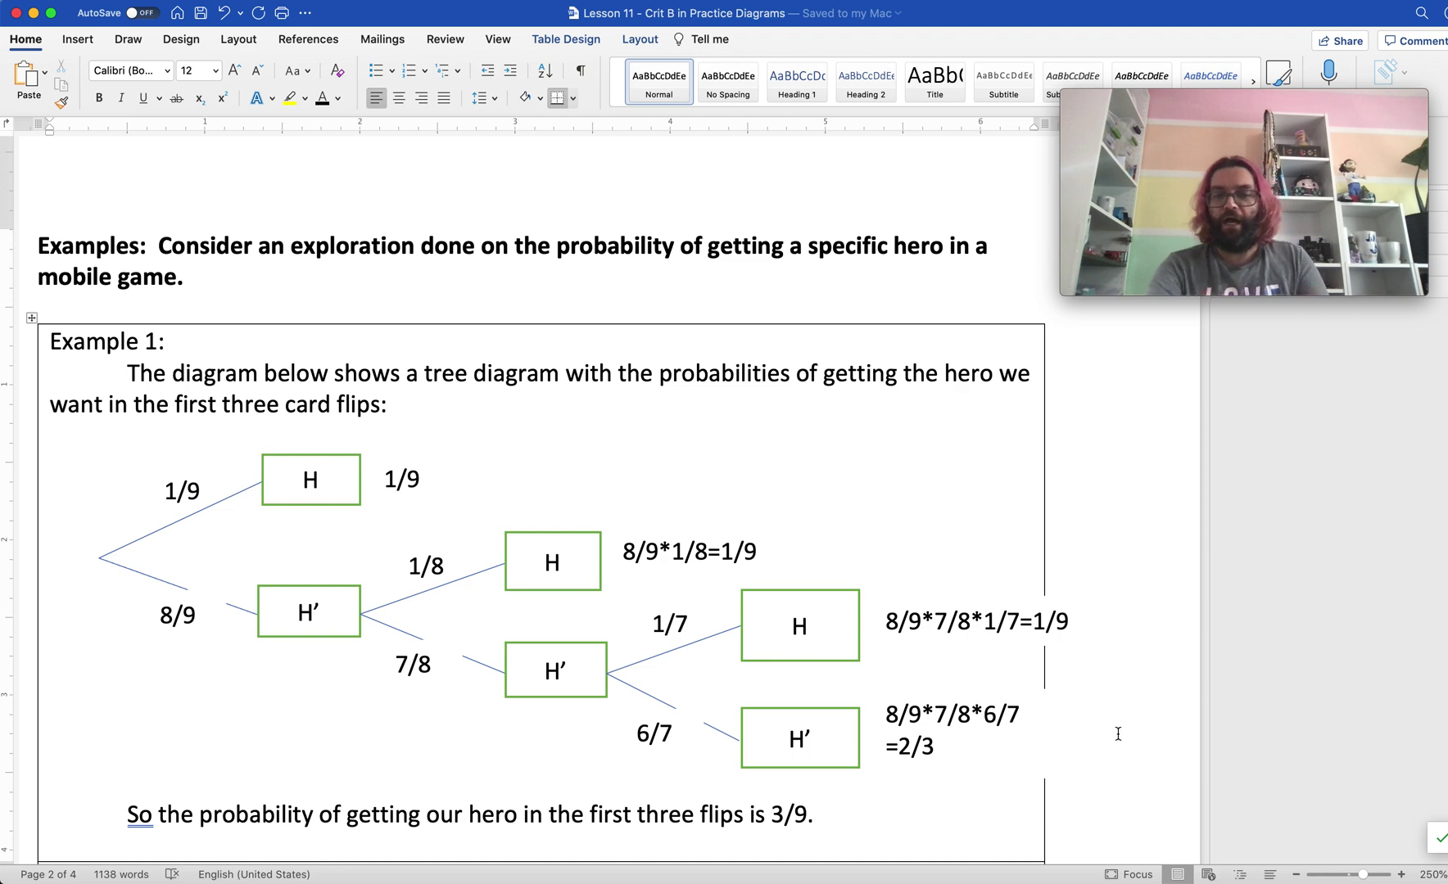
Step: Select the first Done well point in the critique below the Example 1 diagram
{"action": "scroll", "coordinate": [1118, 734], "scroll_direction": "down", "scroll_amount": 1}
{"action": "scroll", "coordinate": [1118, 734], "scroll_direction": "down", "scroll_amount": 5}
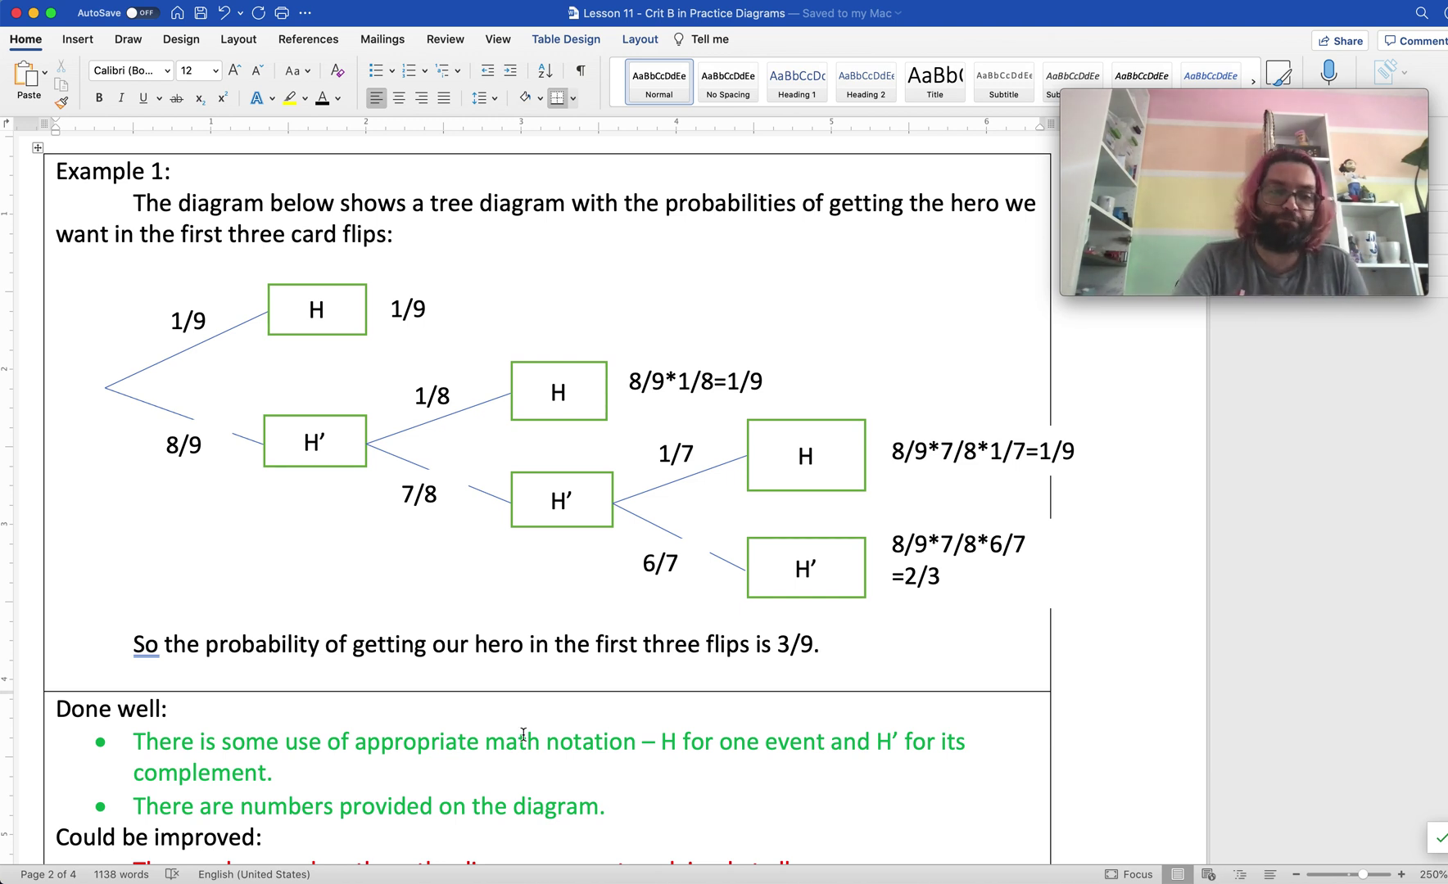
{"action": "scroll", "coordinate": [1089, 637], "scroll_direction": "down", "scroll_amount": 3}
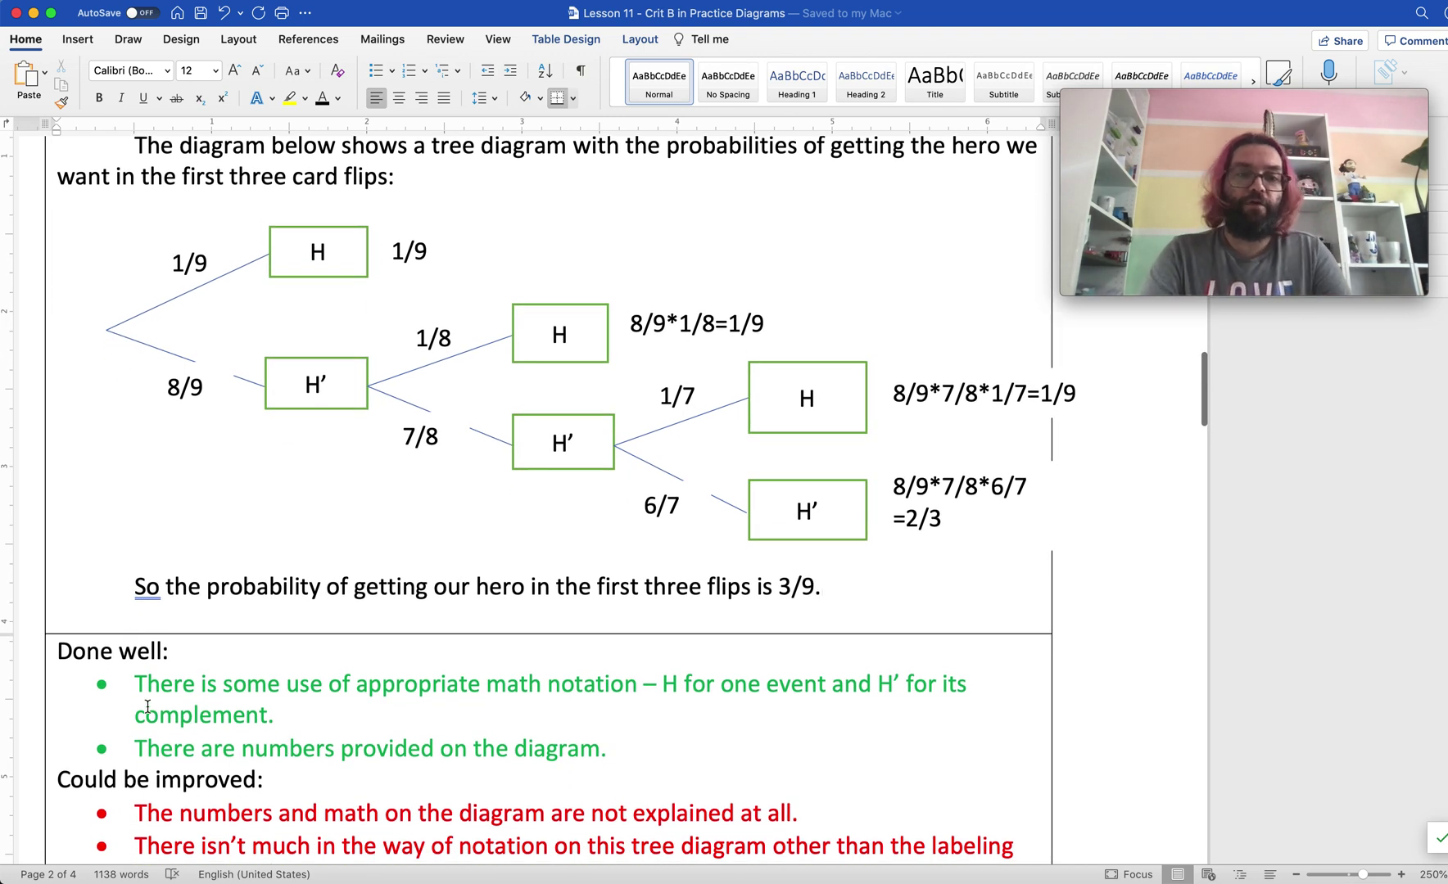
{"action": "left_click_drag", "start_coordinate": [135, 684], "coordinate": [285, 685]}
{"action": "triple_click", "coordinate": [337, 720]}
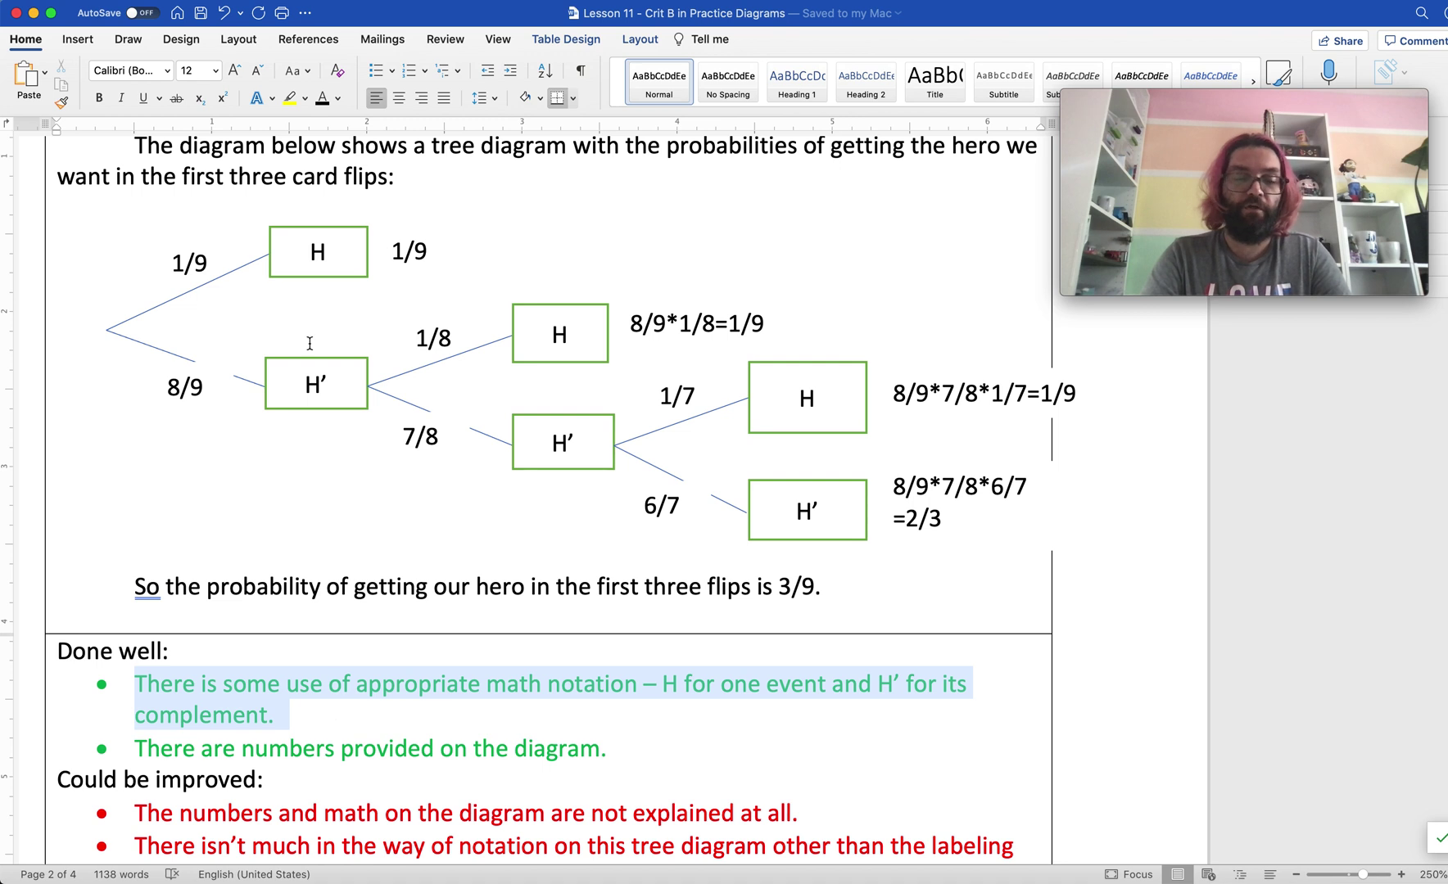
{"action": "left_click", "coordinate": [316, 254]}
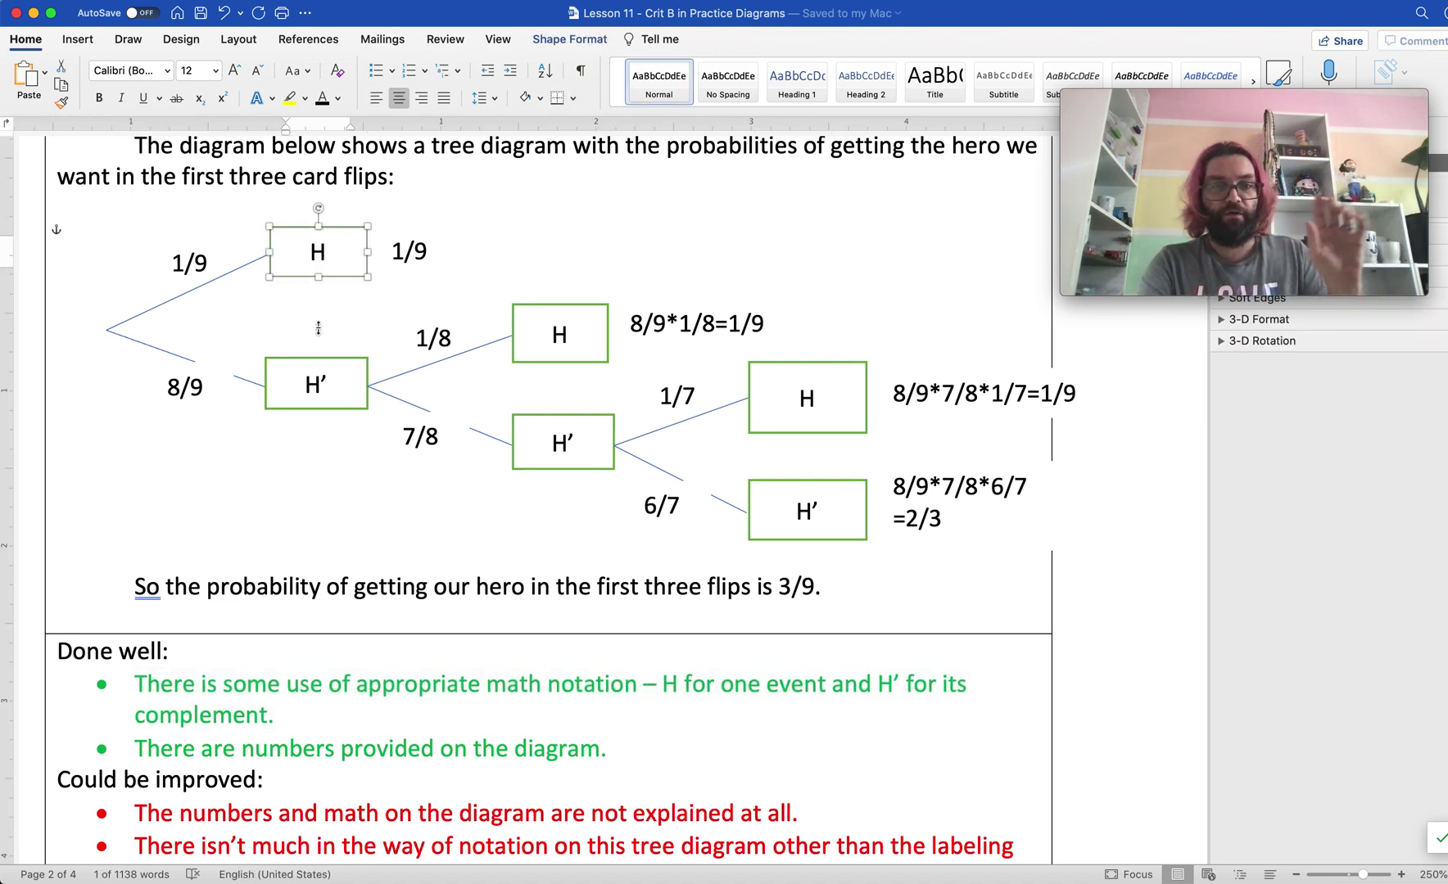
{"action": "left_click", "coordinate": [320, 392]}
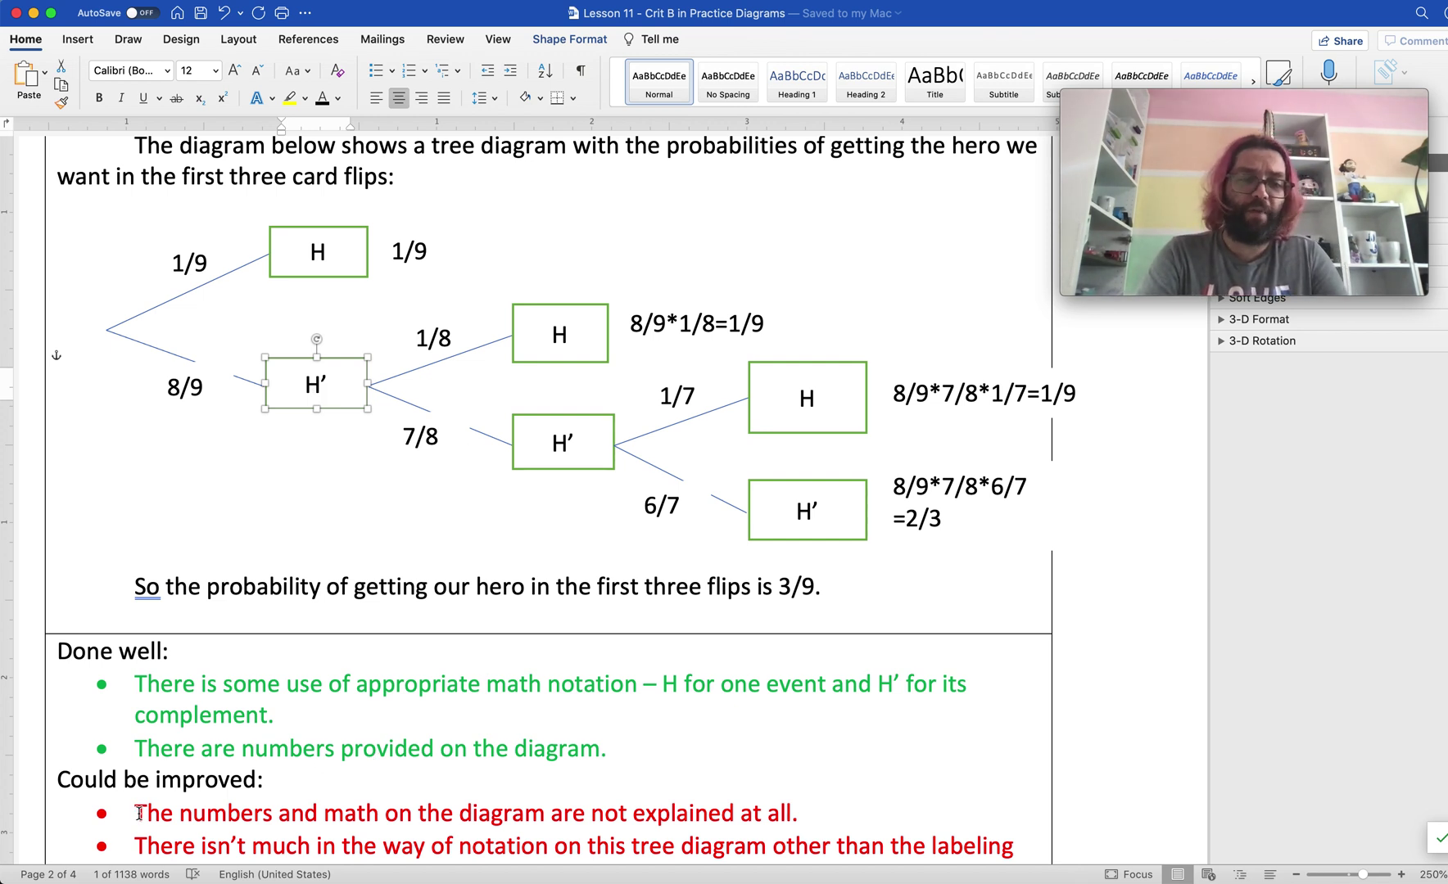
{"action": "left_click_drag", "start_coordinate": [678, 829], "coordinate": [800, 813]}
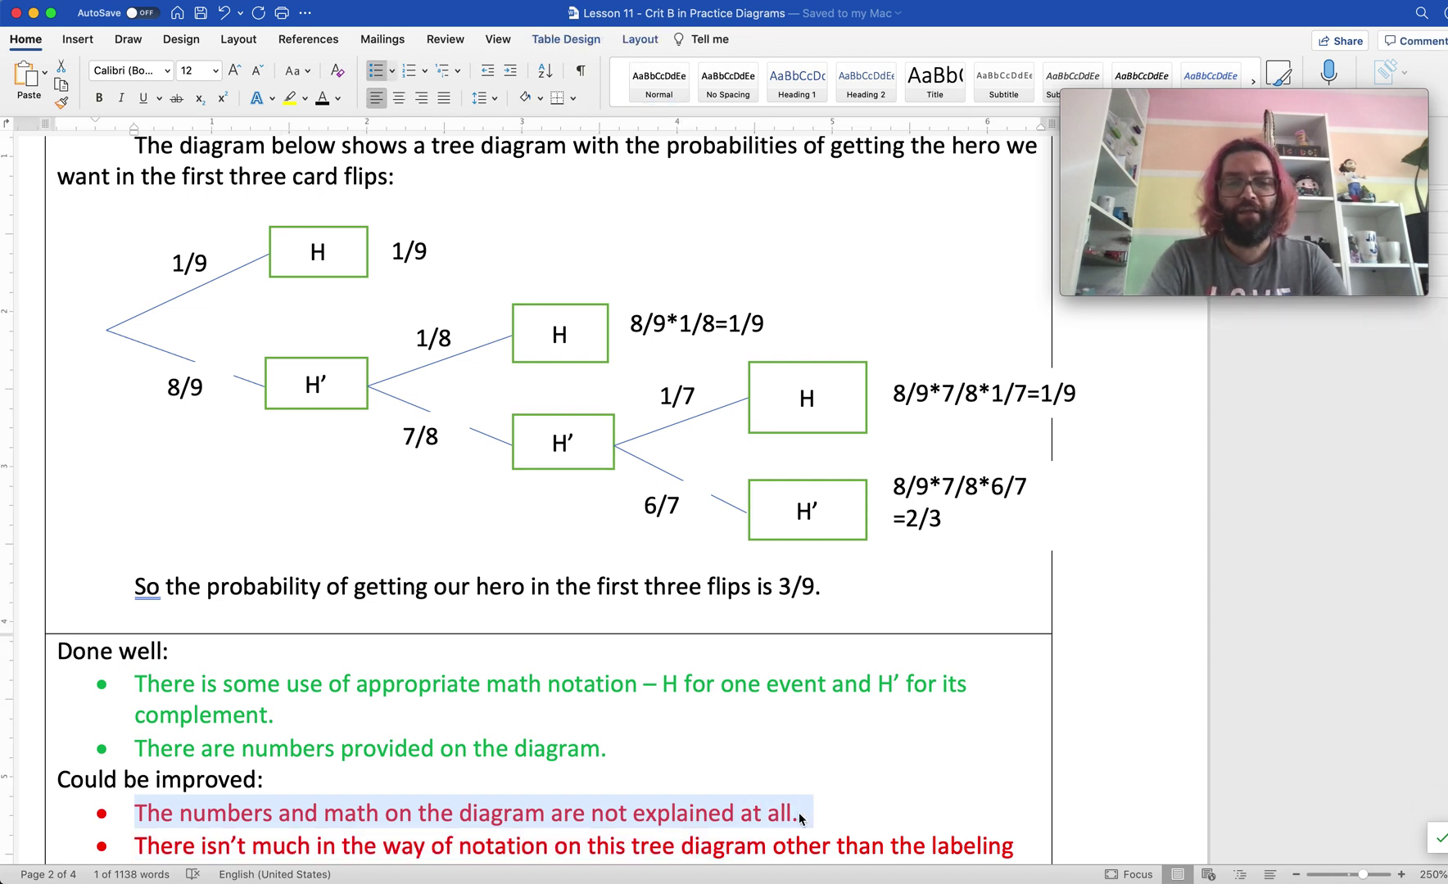
{"action": "left_click", "coordinate": [799, 813]}
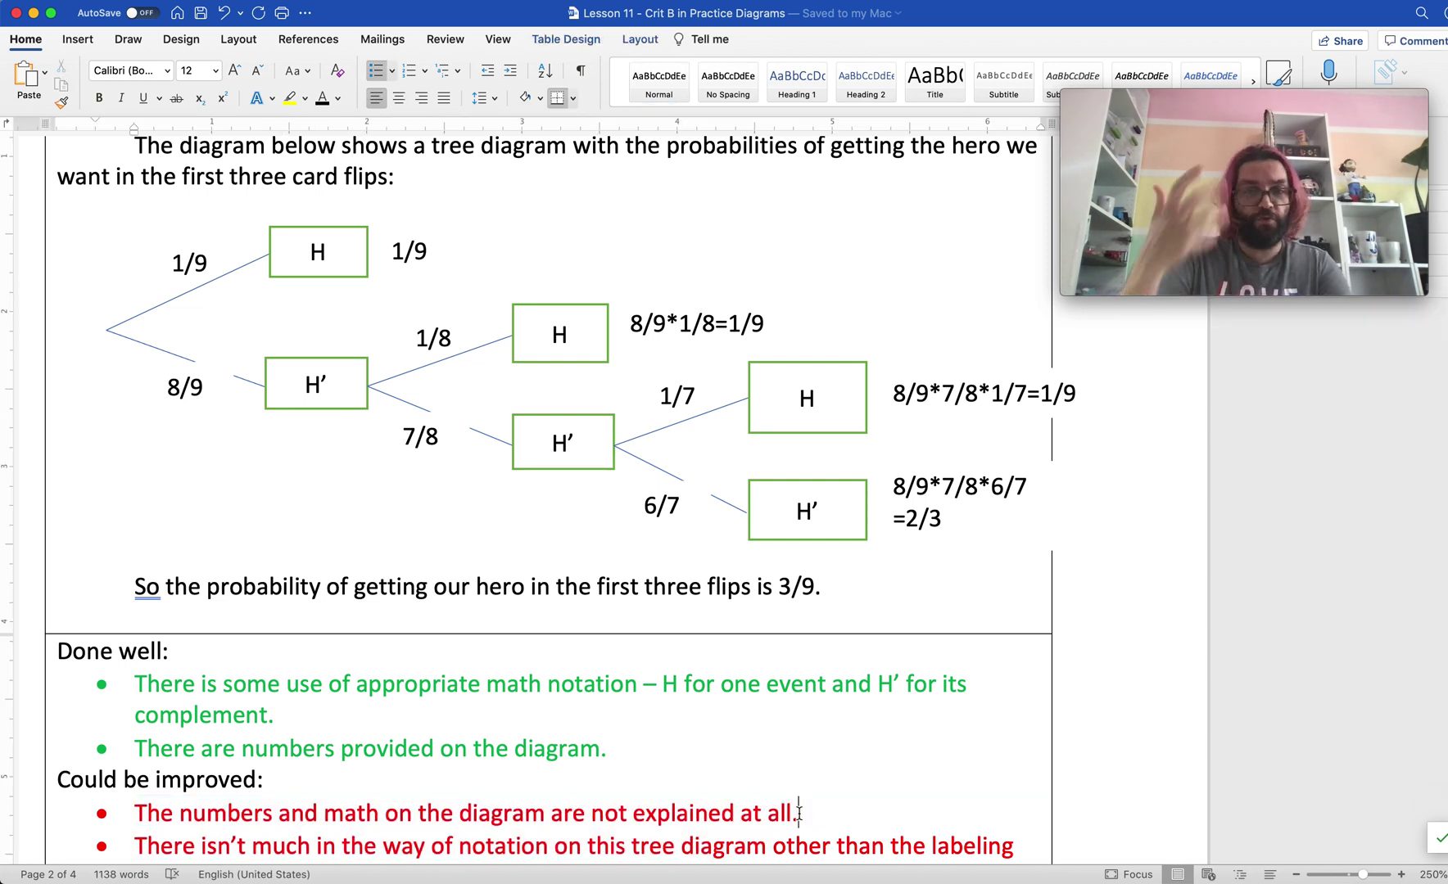